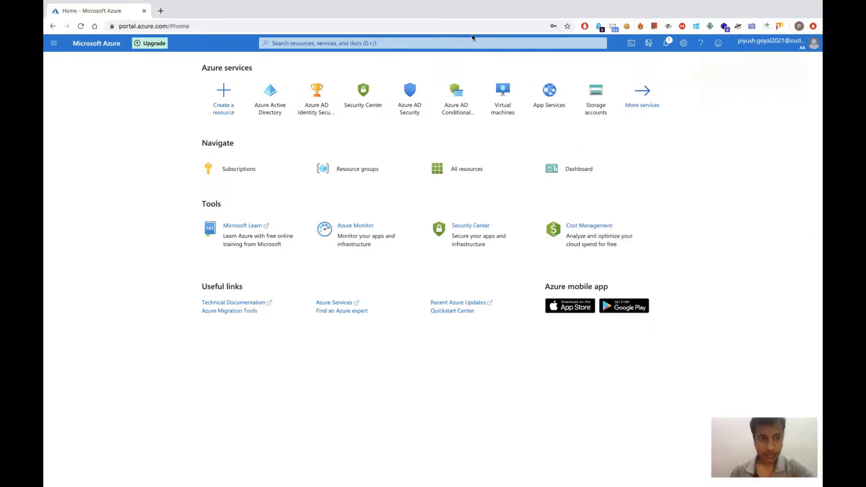
{"action": "left_click", "coordinate": [802, 45]}
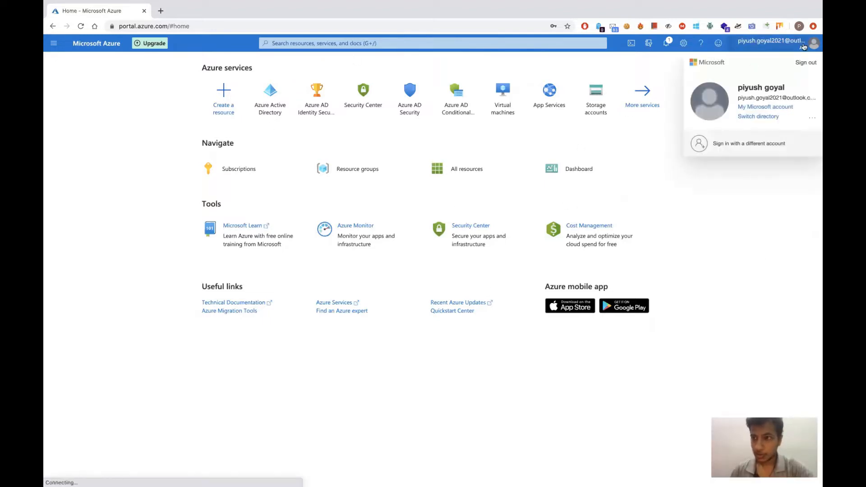
{"action": "left_click", "coordinate": [719, 226]}
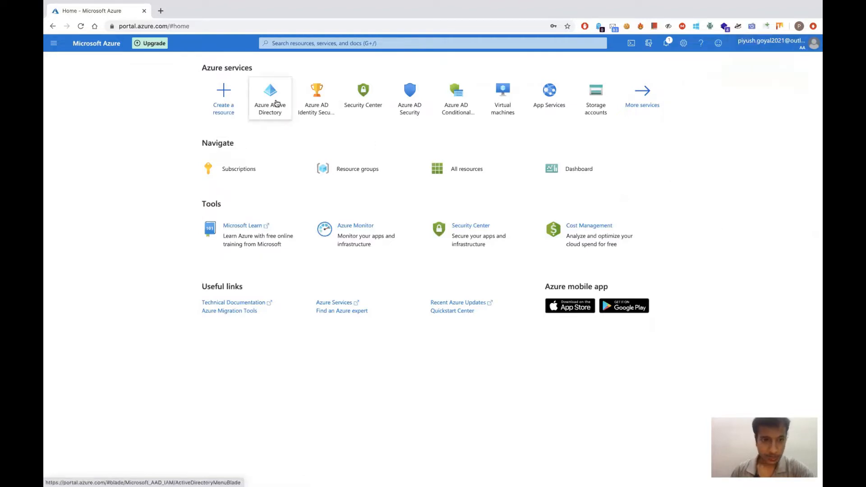
Step: Open the Azure Active Directory users list and view the users' multi-factor authentication status
{"action": "left_click", "coordinate": [277, 103]}
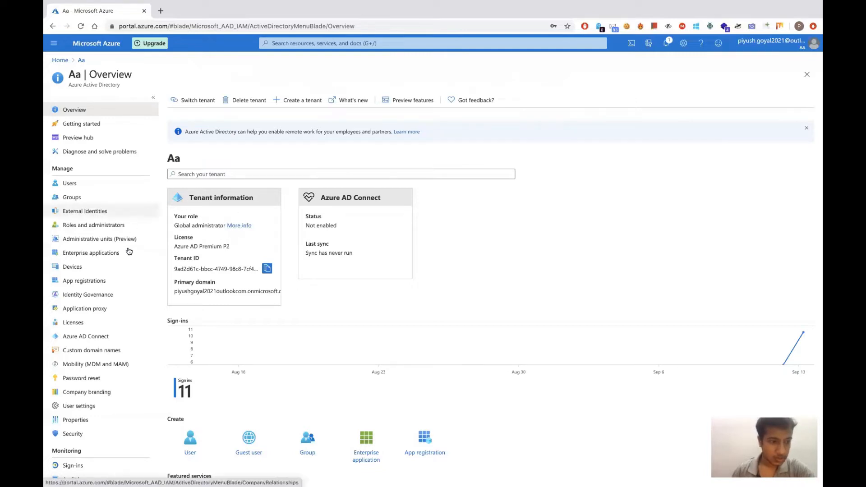
{"action": "scroll", "coordinate": [128, 269], "scroll_direction": "down", "scroll_amount": 1}
{"action": "scroll", "coordinate": [128, 269], "scroll_direction": "down", "scroll_amount": 1}
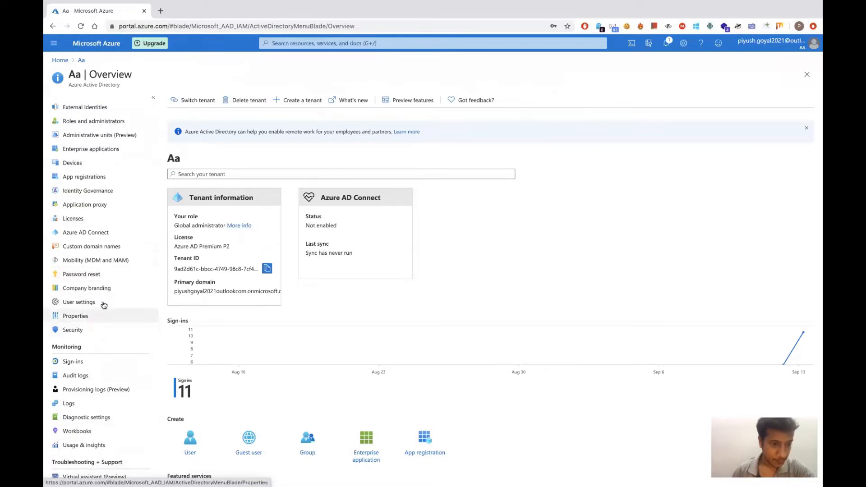
{"action": "scroll", "coordinate": [113, 226], "scroll_direction": "up", "scroll_amount": 2}
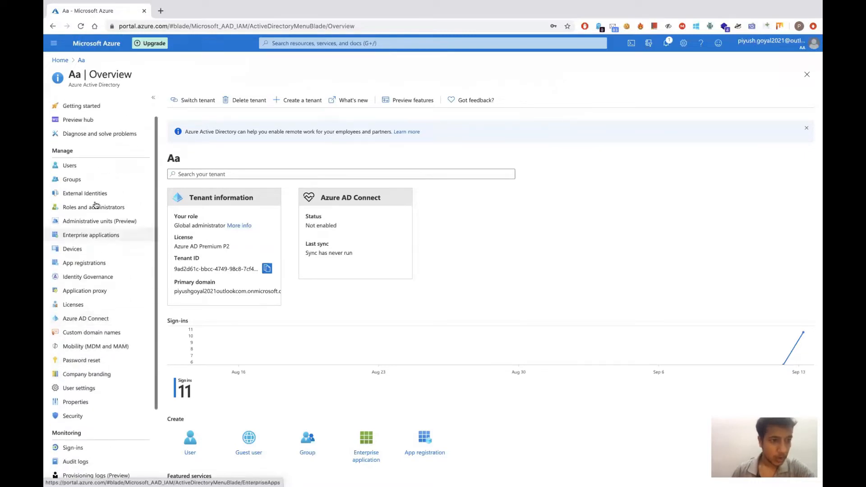
{"action": "left_click", "coordinate": [90, 167]}
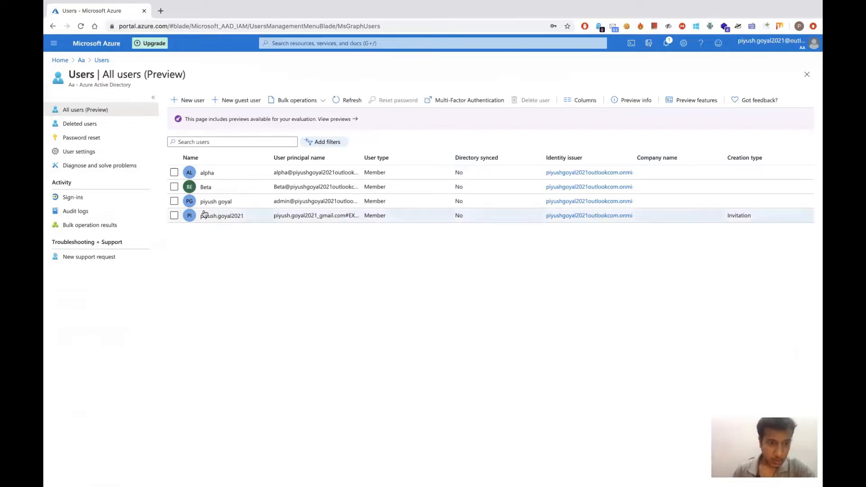
{"action": "left_click", "coordinate": [484, 100]}
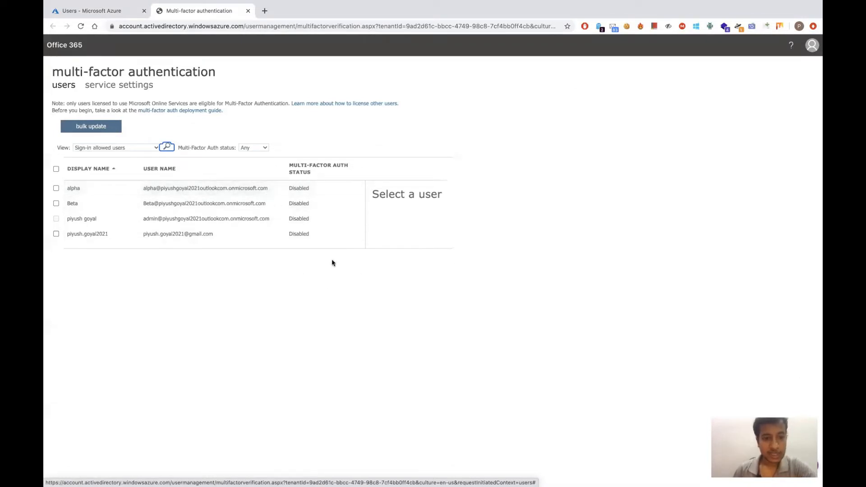
Step: Return to the Azure portal and review the Identity Secure Score with its list of improvement actions
{"action": "left_click", "coordinate": [115, 13]}
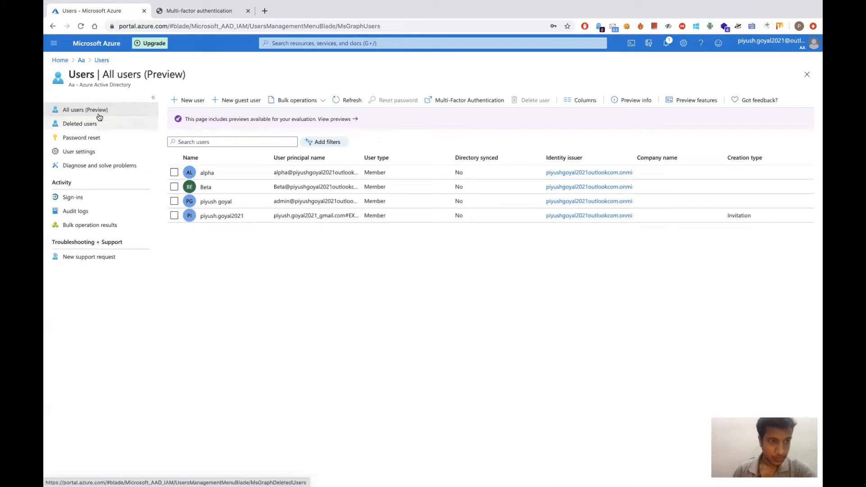
{"action": "left_click", "coordinate": [82, 61]}
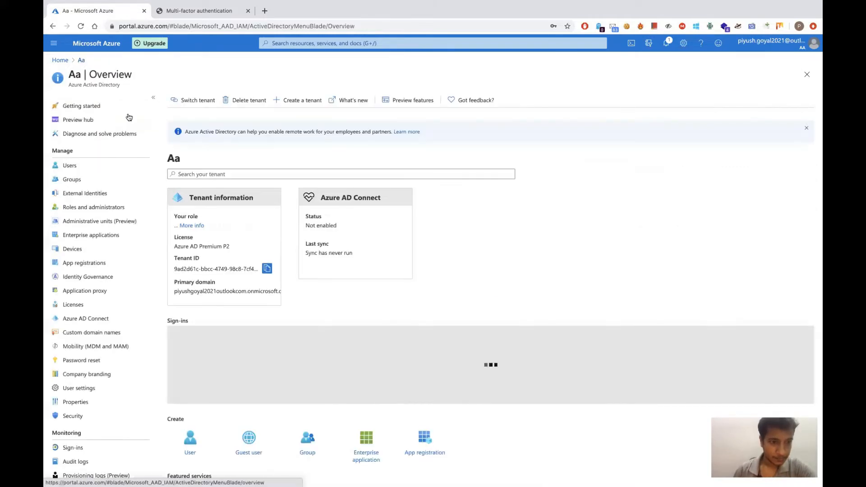
{"action": "left_click", "coordinate": [289, 41]}
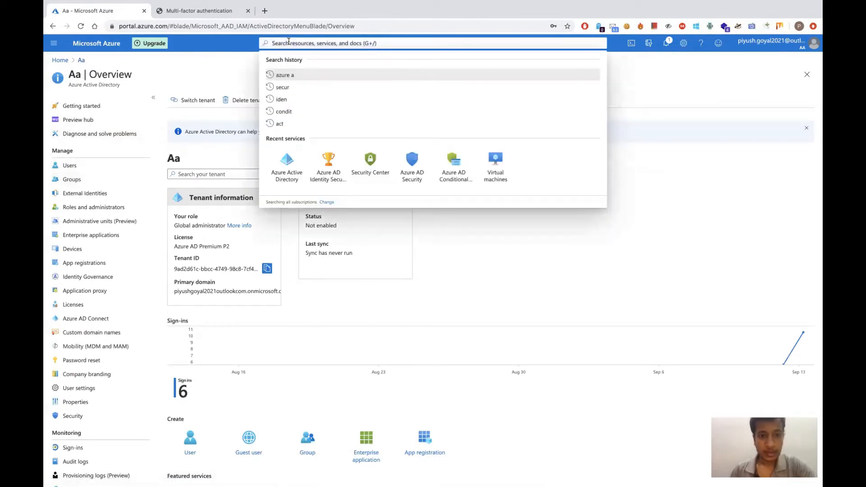
{"action": "left_click", "coordinate": [331, 160]}
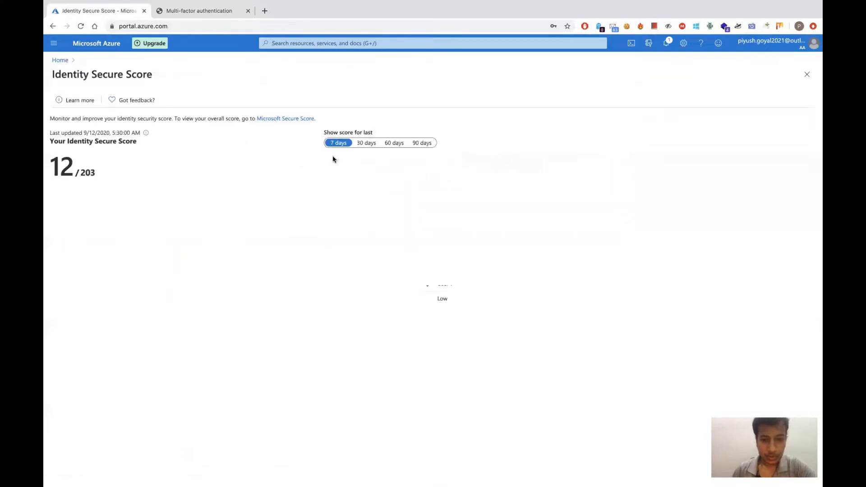
{"action": "scroll", "coordinate": [199, 309], "scroll_direction": "down", "scroll_amount": 1}
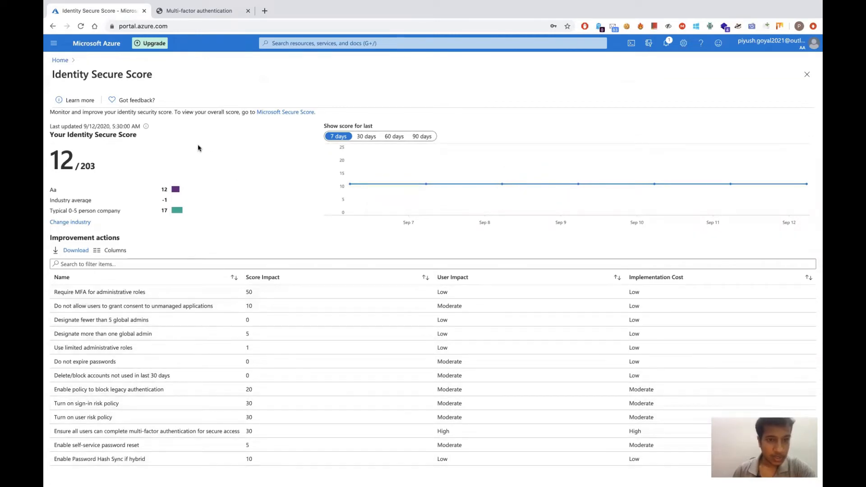
{"action": "scroll", "coordinate": [198, 147], "scroll_direction": "up", "scroll_amount": 1}
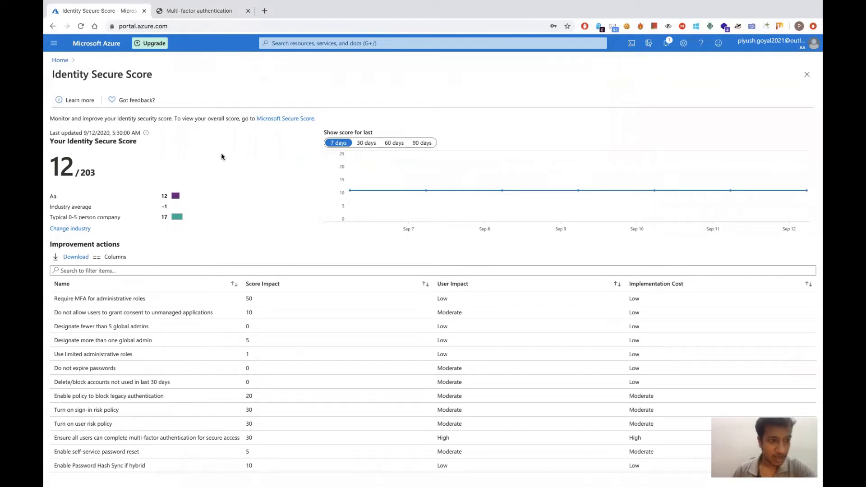
{"action": "scroll", "coordinate": [221, 158], "scroll_direction": "down", "scroll_amount": 1}
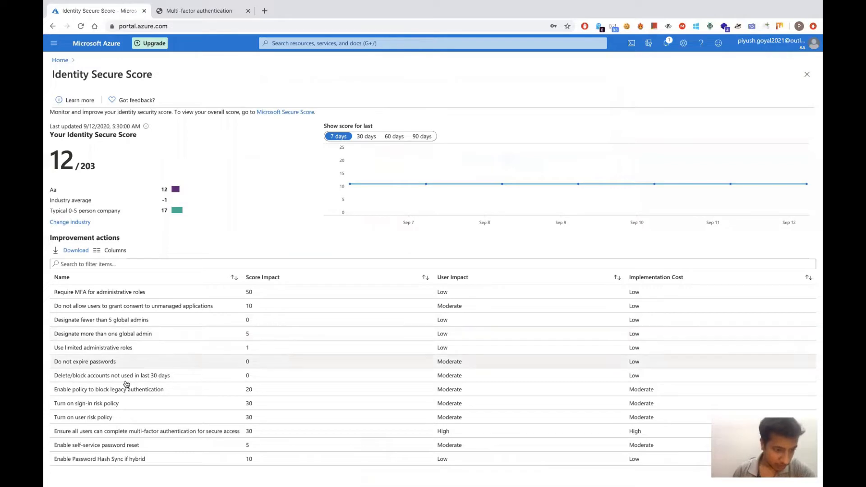
Step: Read the improvement actions on multi-factor authentication for all users and on designating more than one global admin
{"action": "left_click", "coordinate": [129, 432]}
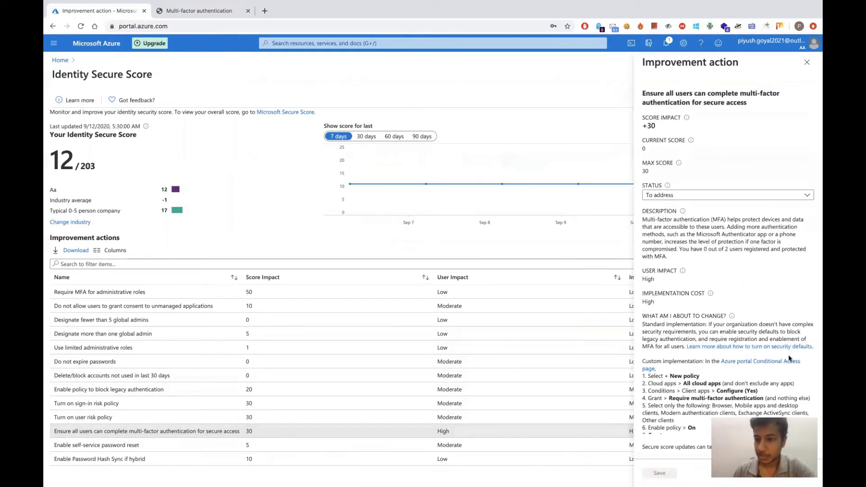
{"action": "scroll", "coordinate": [762, 381], "scroll_direction": "down", "scroll_amount": 5}
{"action": "scroll", "coordinate": [762, 382], "scroll_direction": "up", "scroll_amount": 5}
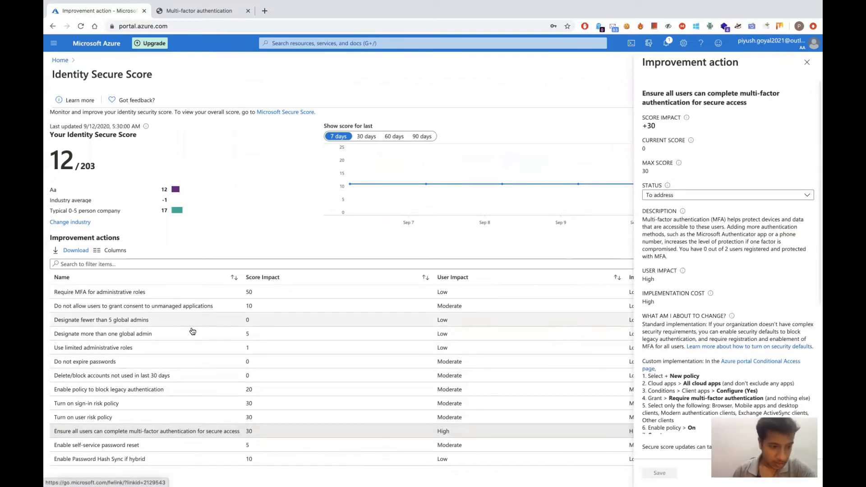
{"action": "left_click", "coordinate": [131, 338]}
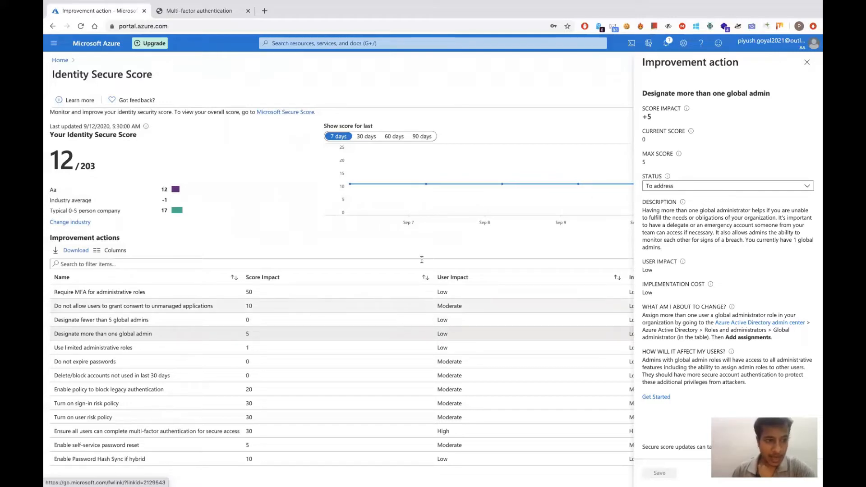
{"action": "left_click", "coordinate": [808, 63]}
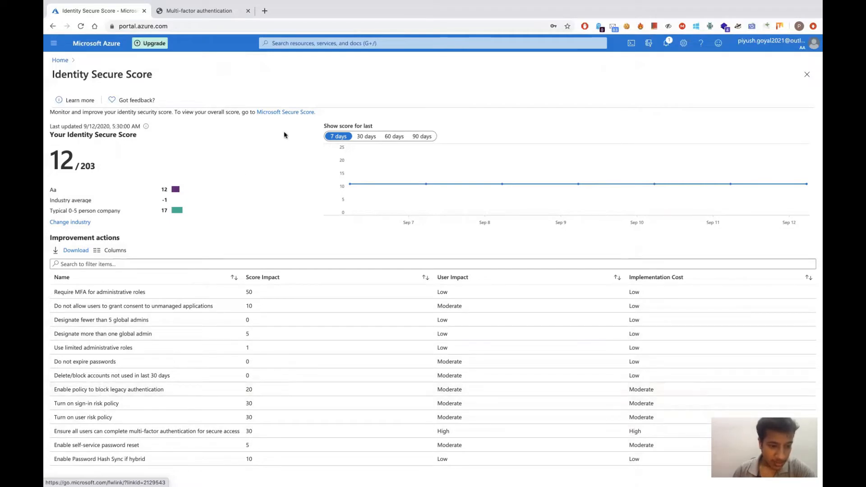
{"action": "scroll", "coordinate": [221, 183], "scroll_direction": "up", "scroll_amount": 1}
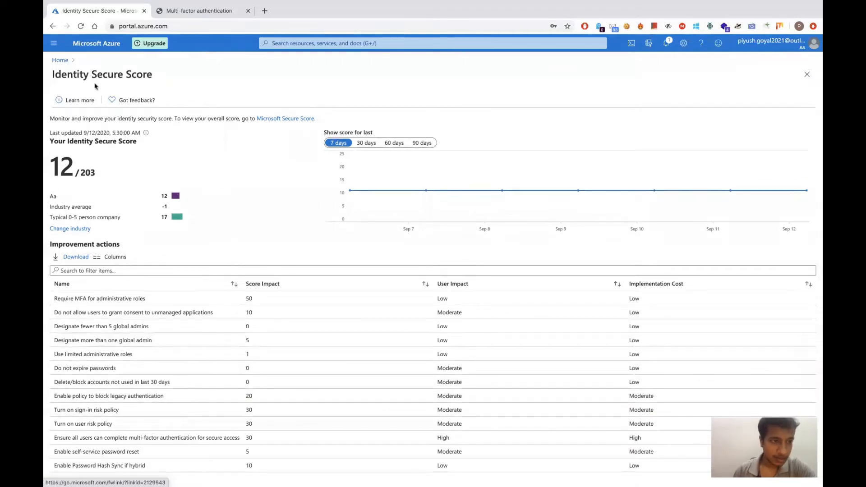
Step: Open the Conditional Access policies in the security settings of Azure Active Directory
{"action": "left_click", "coordinate": [60, 60]}
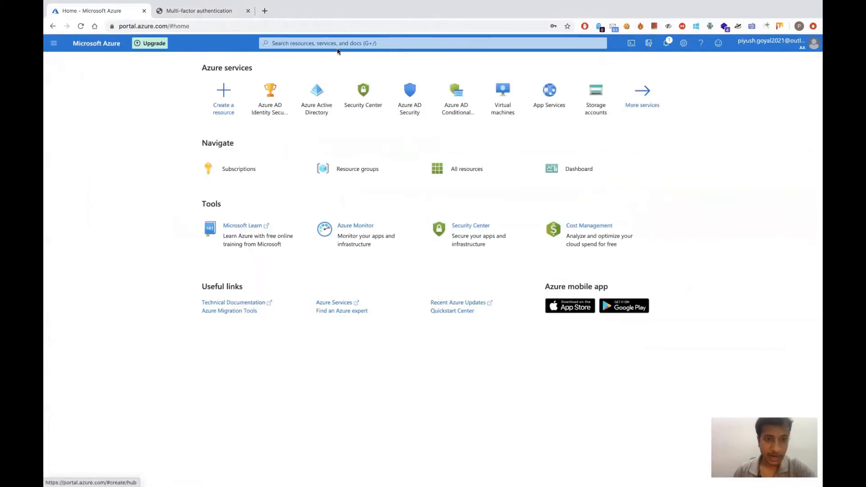
{"action": "left_click", "coordinate": [316, 100]}
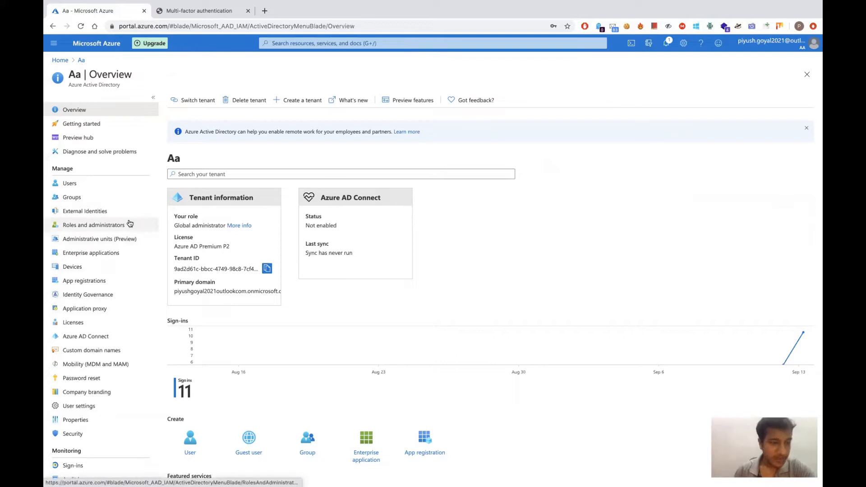
{"action": "scroll", "coordinate": [132, 311], "scroll_direction": "down", "scroll_amount": 1}
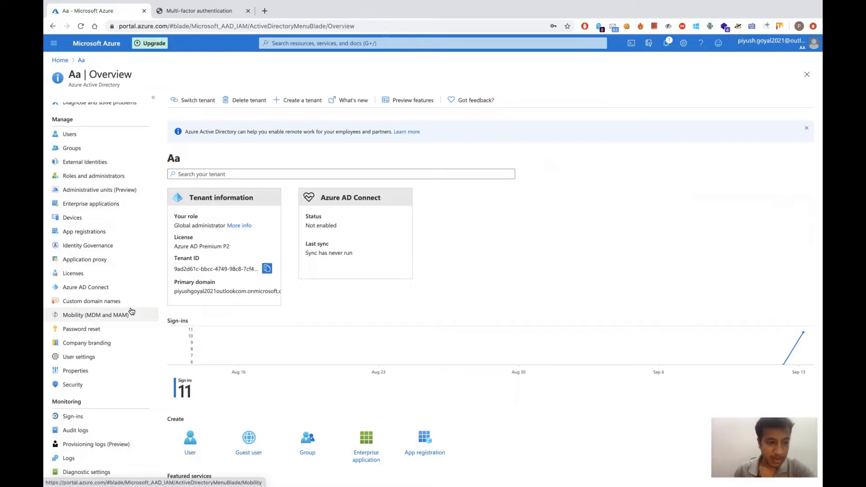
{"action": "scroll", "coordinate": [118, 294], "scroll_direction": "down", "scroll_amount": 1}
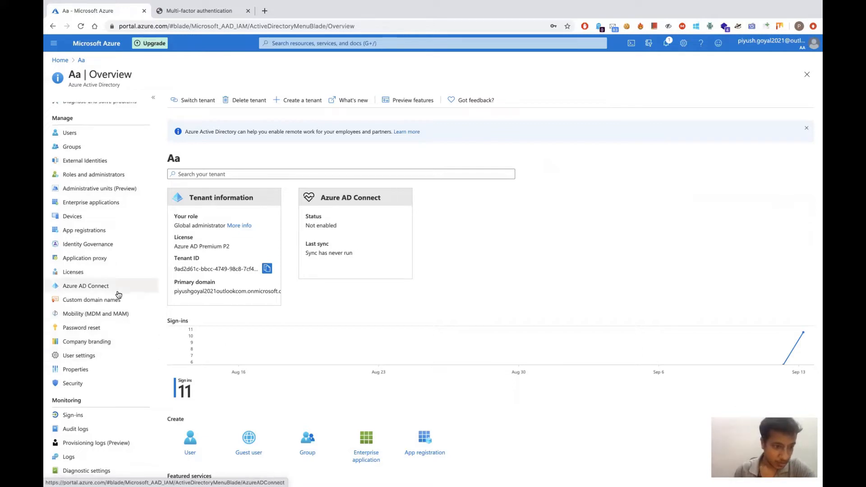
{"action": "scroll", "coordinate": [104, 320], "scroll_direction": "down", "scroll_amount": 1}
{"action": "left_click", "coordinate": [78, 362]}
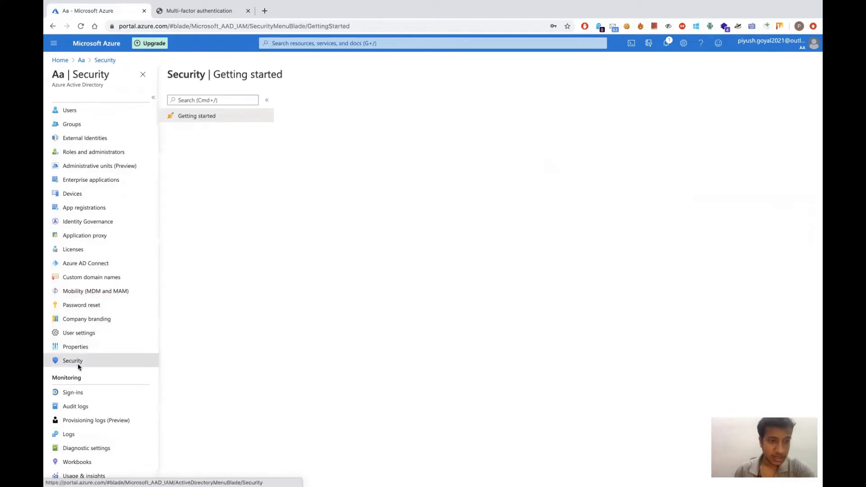
{"action": "left_click", "coordinate": [99, 152]}
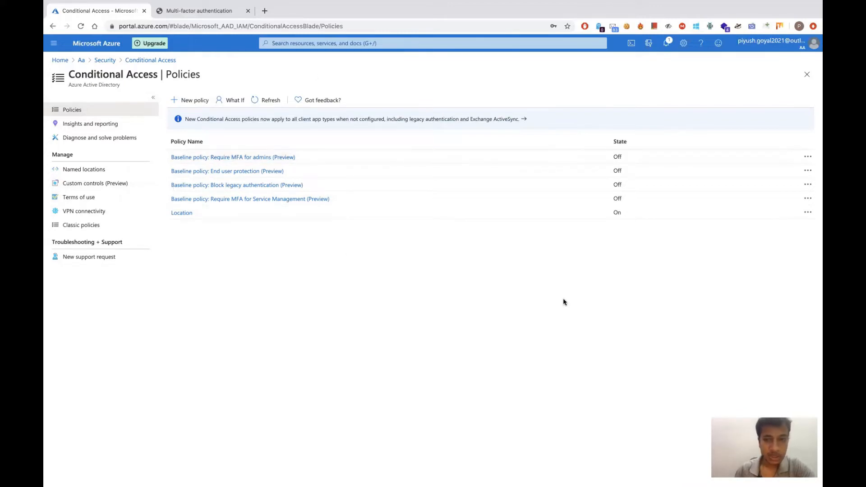
Step: Start a new named location in Conditional Access and name it "Blocked access"
{"action": "left_click", "coordinate": [93, 170]}
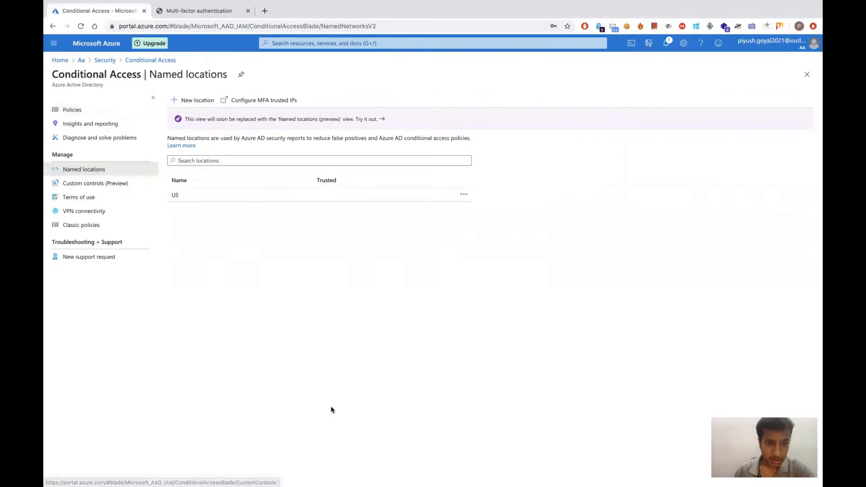
{"action": "left_click", "coordinate": [293, 160]}
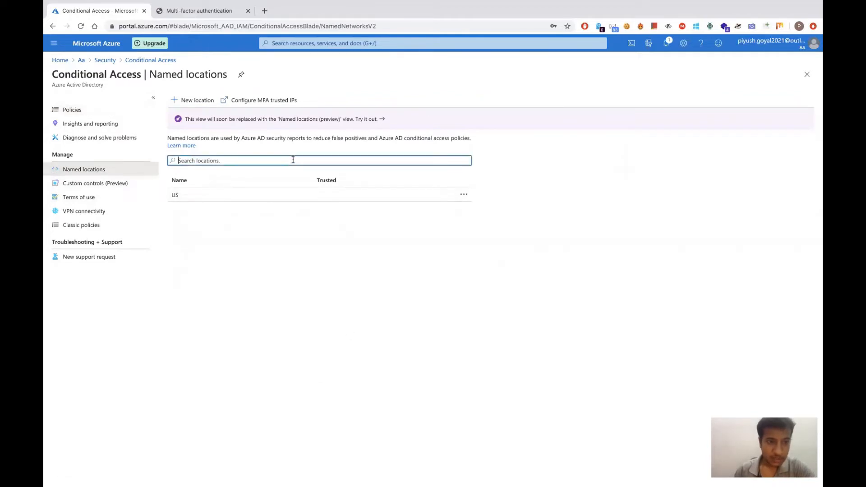
{"action": "left_click", "coordinate": [196, 101]}
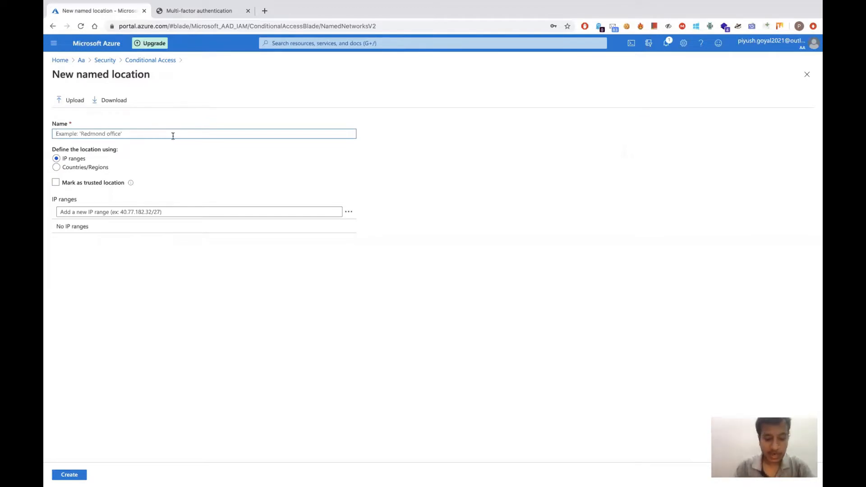
{"action": "type", "text": "a"}
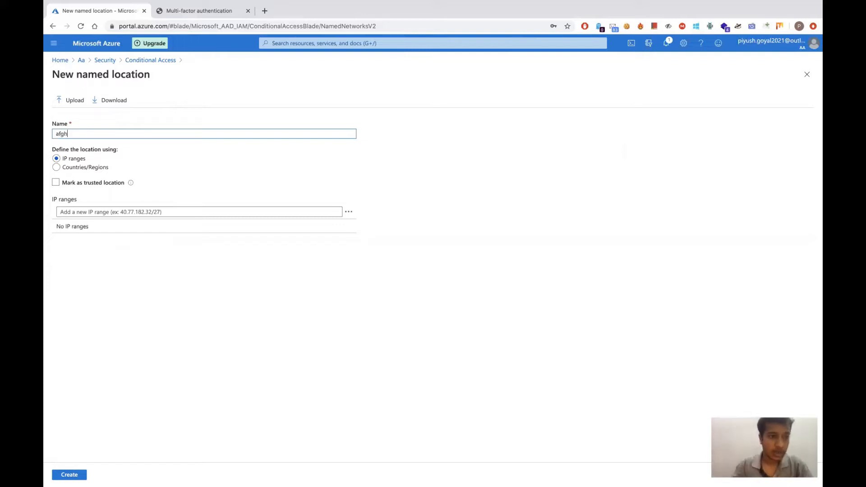
{"action": "key", "text": "BackSpace"}
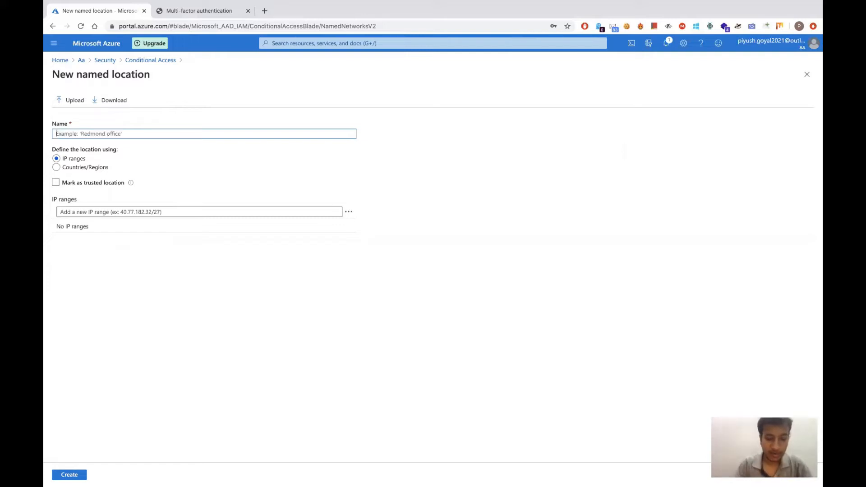
{"action": "type", "text": "Blocked access"}
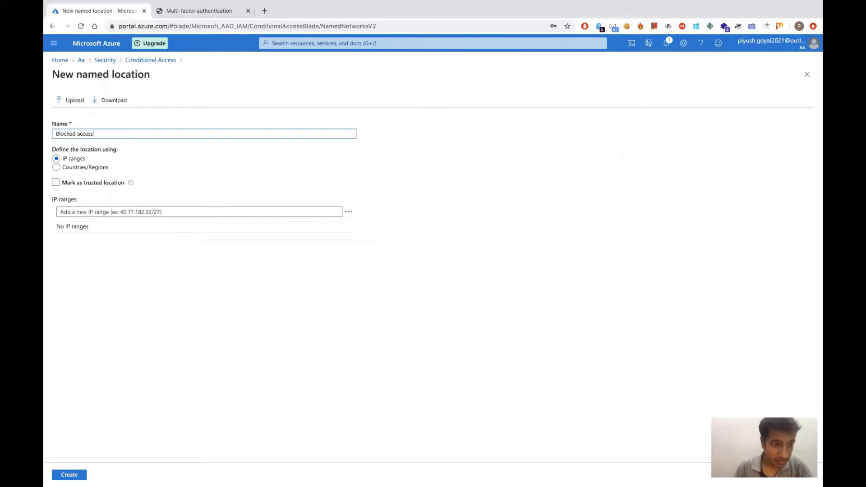
Step: Define the named location by Countries/Regions and select Afghanistan
{"action": "left_click", "coordinate": [85, 213]}
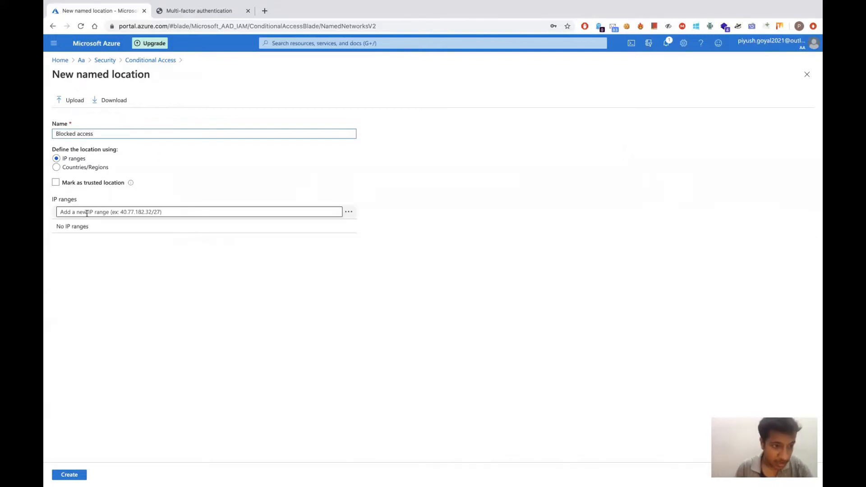
{"action": "left_click", "coordinate": [59, 168]}
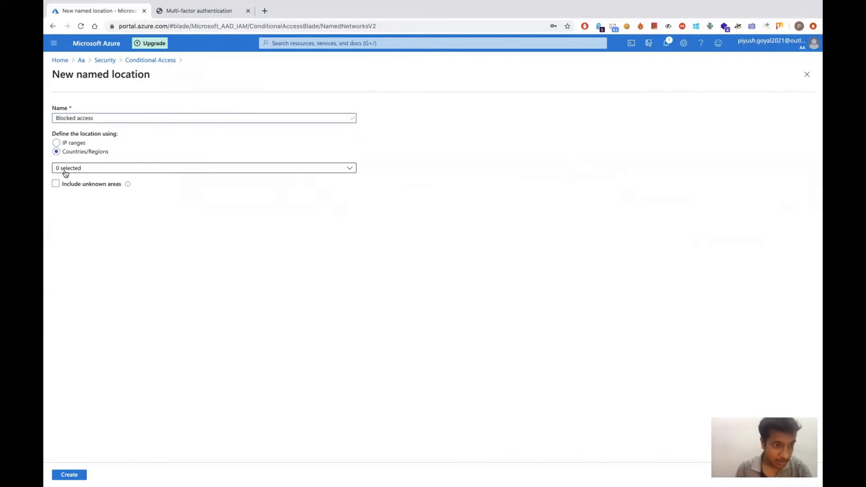
{"action": "left_click", "coordinate": [111, 174]}
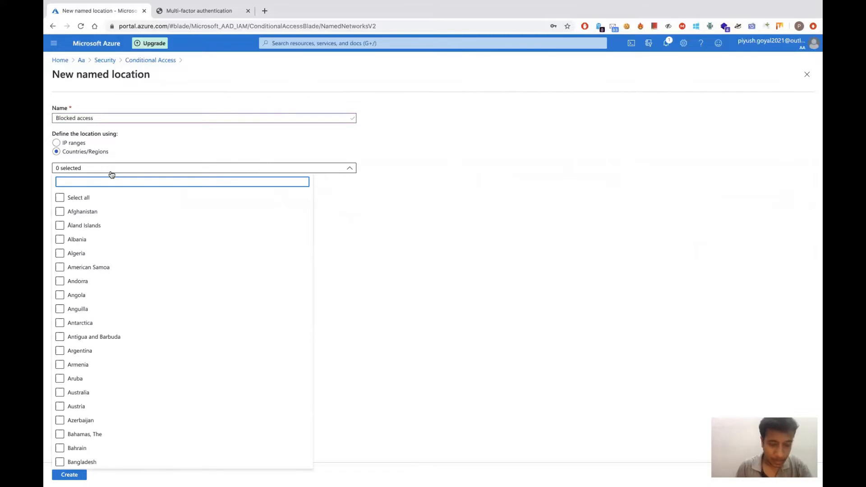
{"action": "left_click", "coordinate": [60, 211]}
{"action": "left_click", "coordinate": [575, 224]}
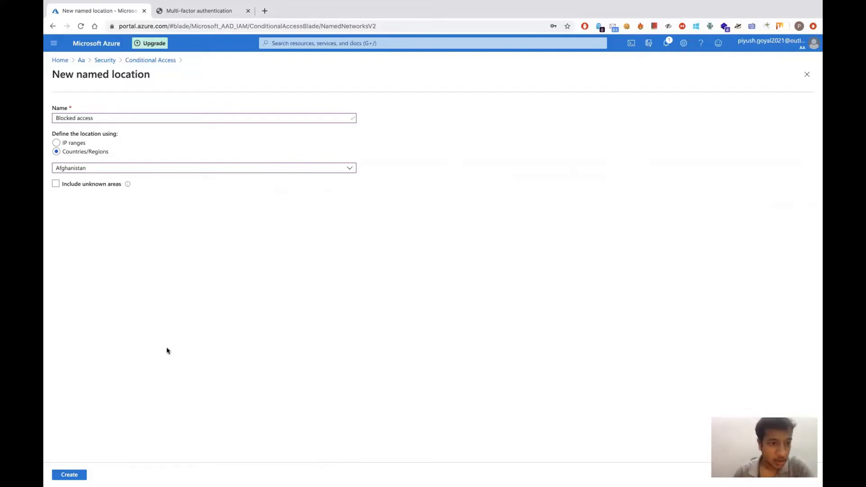
Step: Create the "Blocked access" named location and check how the US named location is defined
{"action": "left_click", "coordinate": [70, 475]}
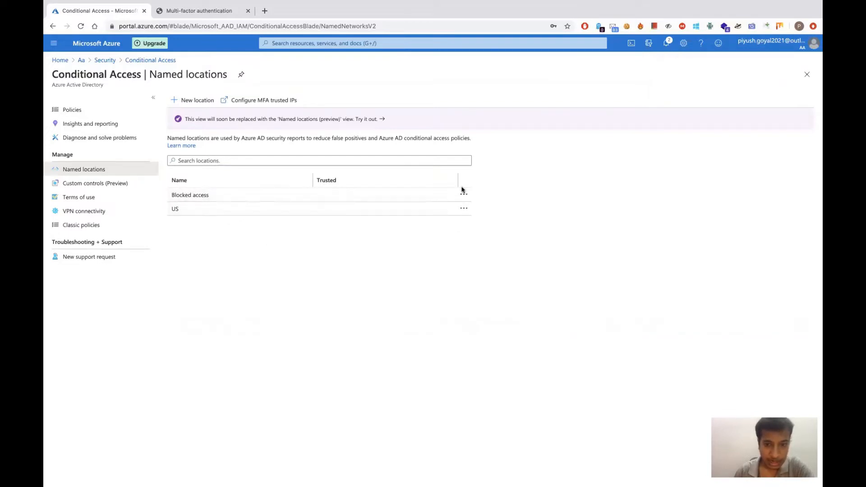
{"action": "left_click", "coordinate": [311, 213]}
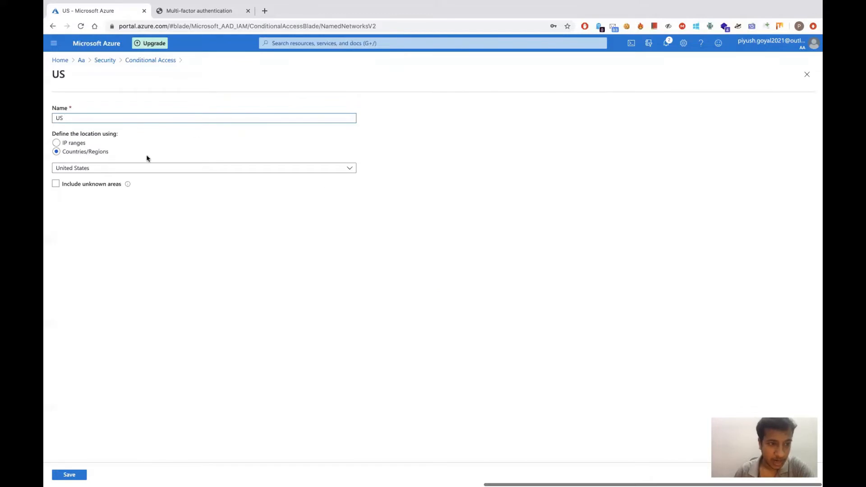
{"action": "left_click", "coordinate": [55, 26]}
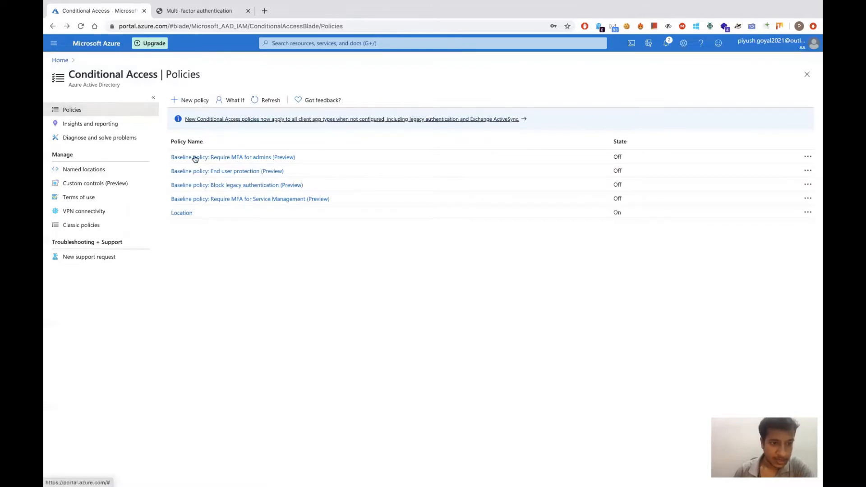
Step: Open the Location policy from the Conditional Access policies and review its included users, groups and cloud apps
{"action": "left_click", "coordinate": [181, 213]}
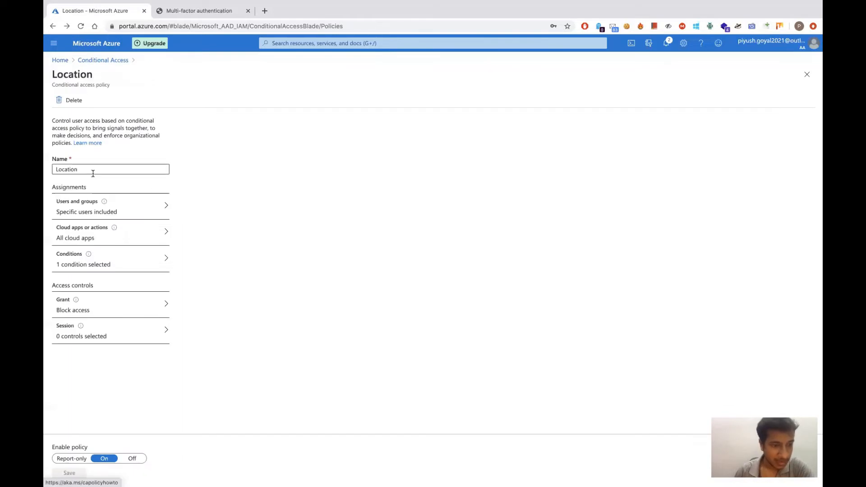
{"action": "left_click", "coordinate": [126, 205]}
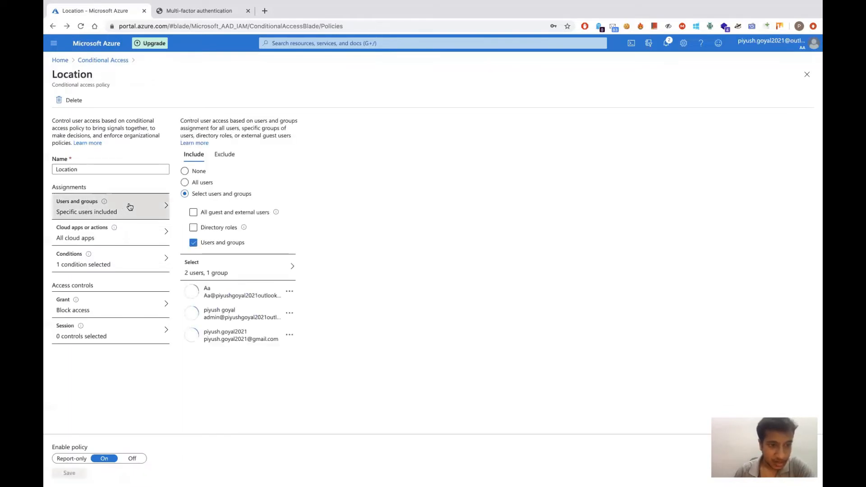
{"action": "left_click", "coordinate": [207, 244]}
{"action": "left_click", "coordinate": [208, 244]}
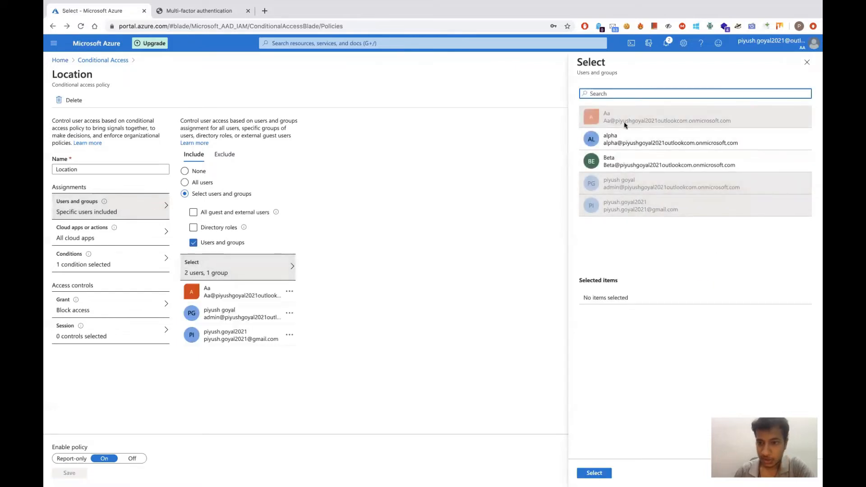
{"action": "left_click", "coordinate": [74, 239]}
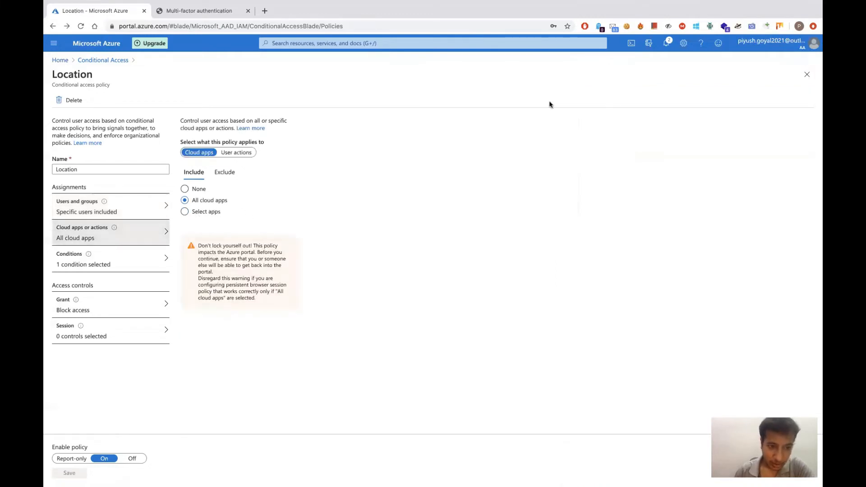
Step: Review the Location policy's selected locations condition and its grant control without changing them
{"action": "left_click", "coordinate": [93, 269]}
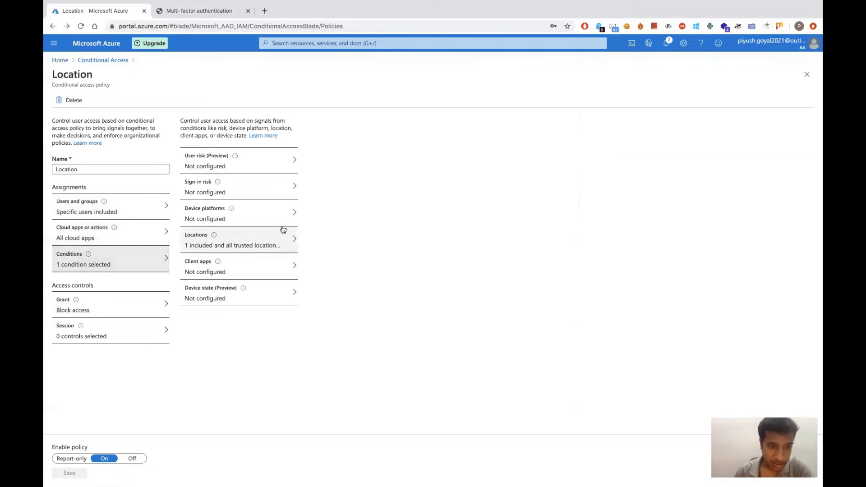
{"action": "left_click", "coordinate": [242, 247]}
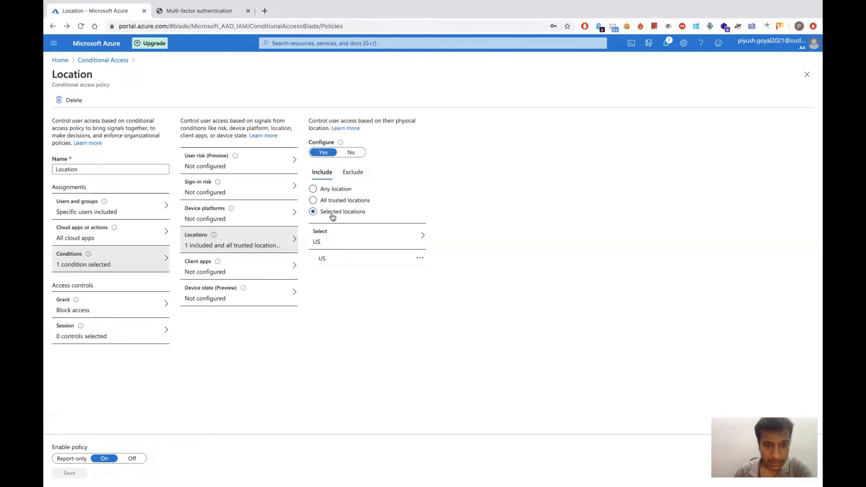
{"action": "left_click", "coordinate": [355, 242]}
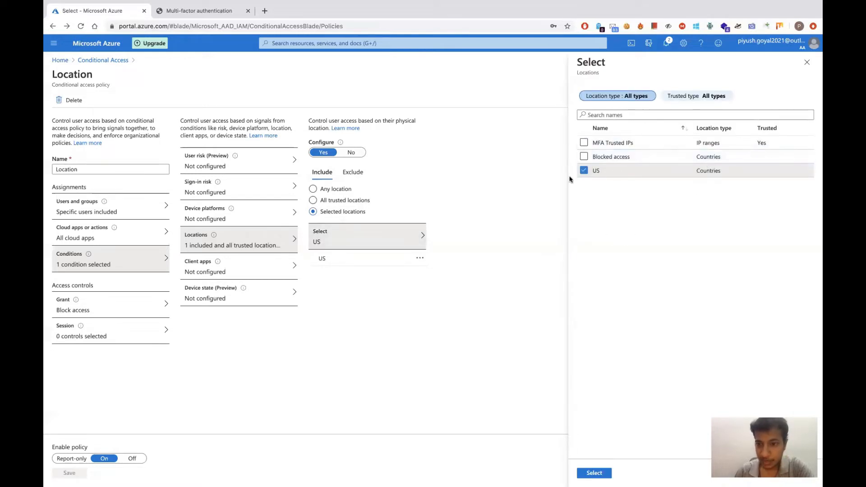
{"action": "left_click", "coordinate": [594, 472]}
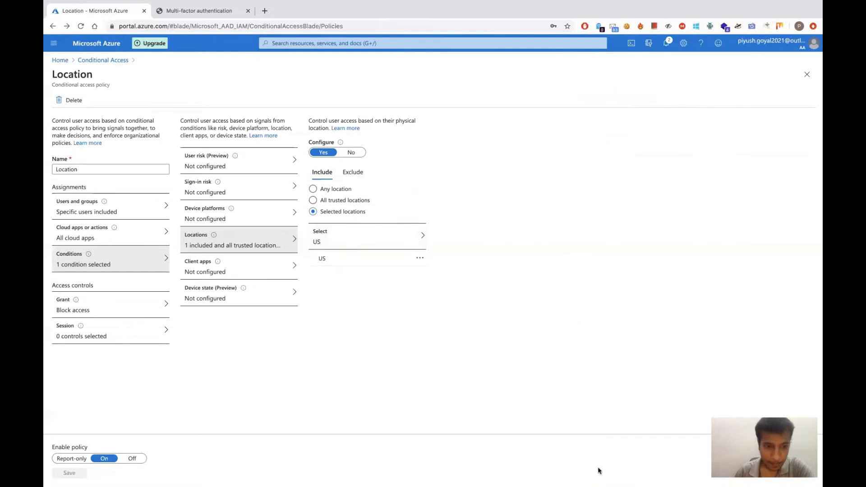
{"action": "left_click", "coordinate": [144, 316]}
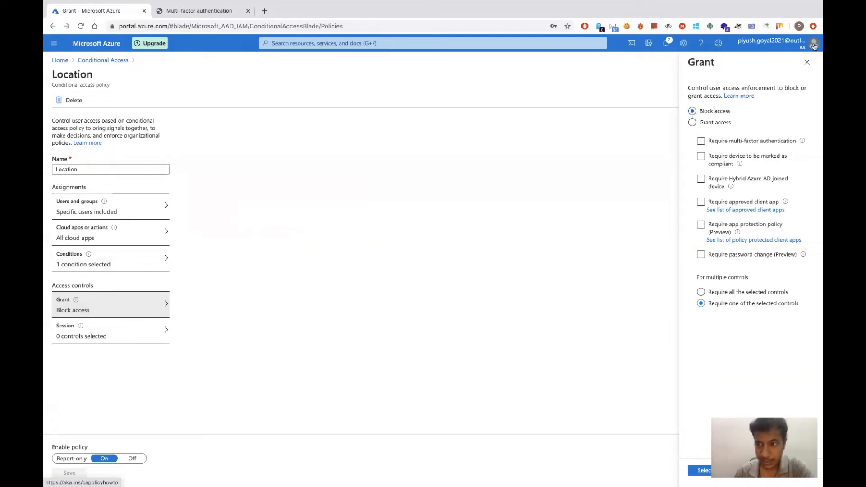
{"action": "left_click", "coordinate": [807, 62]}
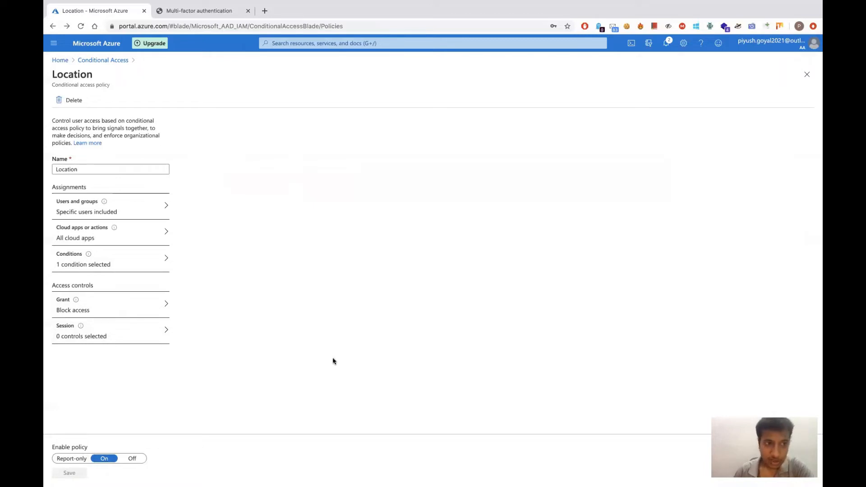
Step: Return to the portal home, sign out of the Azure account and close the Multi-factor authentication page
{"action": "left_click", "coordinate": [61, 61]}
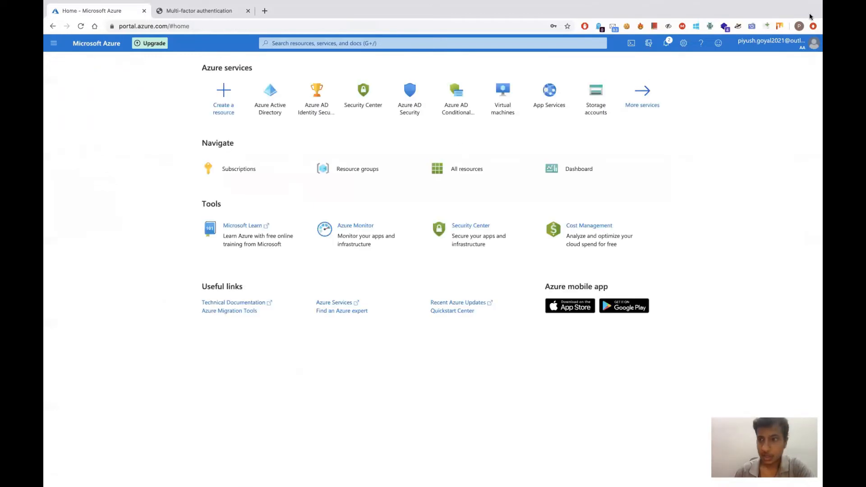
{"action": "left_click", "coordinate": [812, 48]}
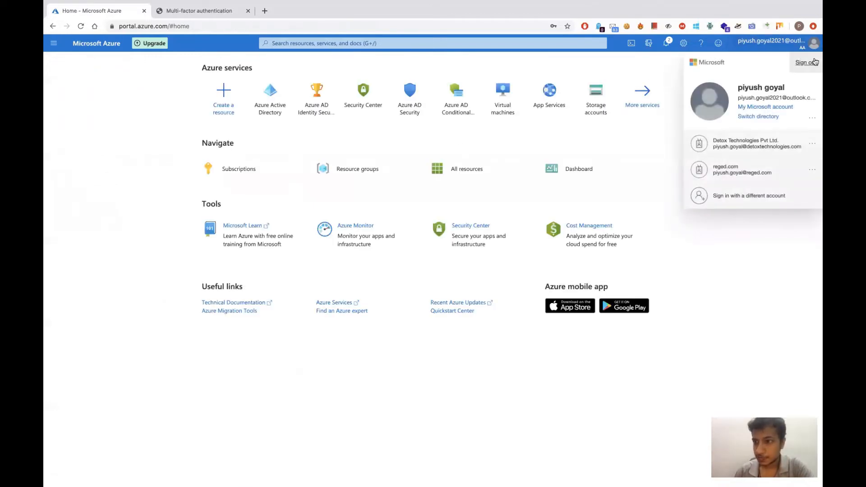
{"action": "left_click", "coordinate": [814, 62]}
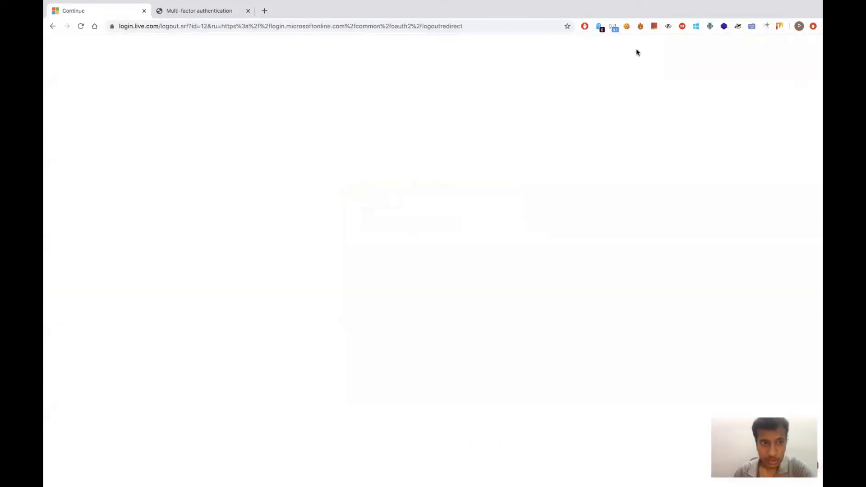
{"action": "left_click", "coordinate": [248, 11]}
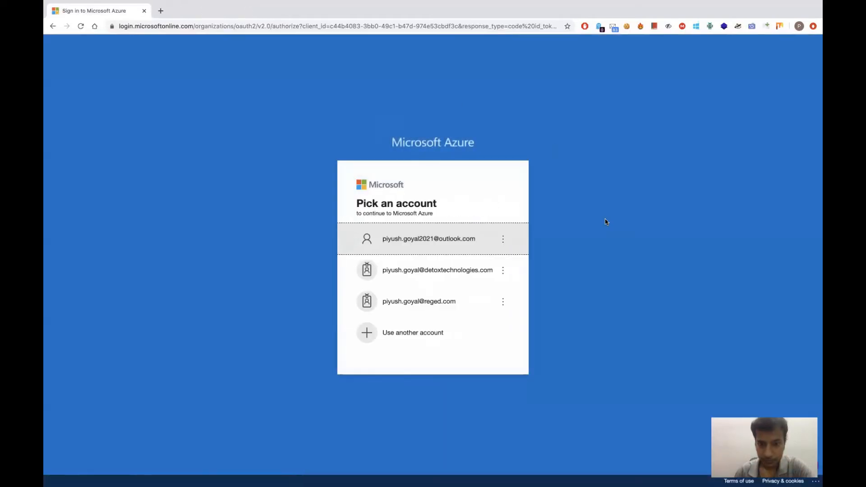
Step: Route the Microsoft Azure sign-in page through the United States VPN of the Hola extension
{"action": "left_click", "coordinate": [641, 26]}
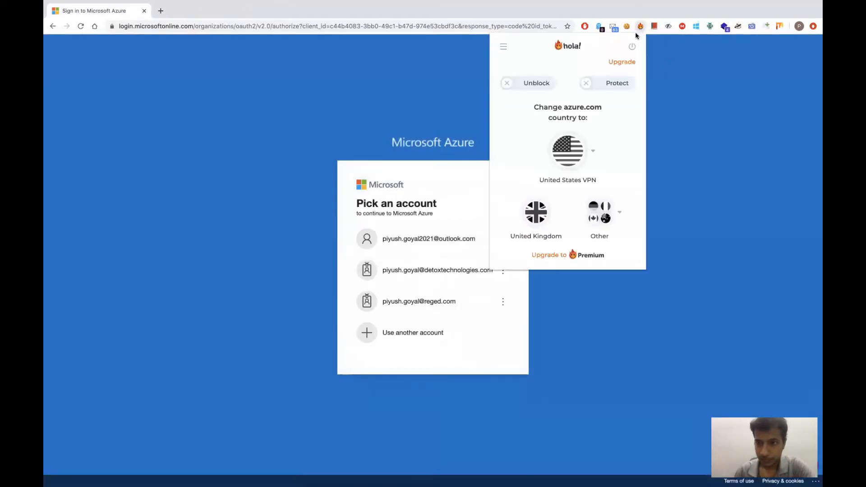
{"action": "left_click", "coordinate": [566, 152]}
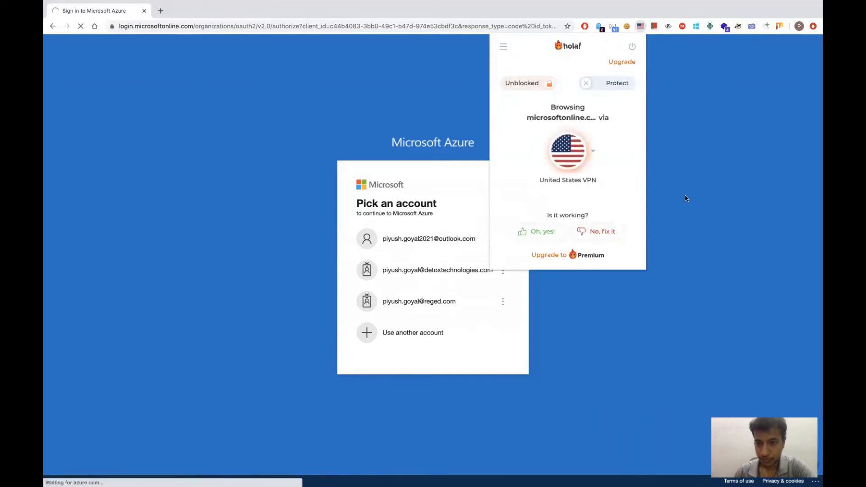
{"action": "left_click", "coordinate": [685, 198]}
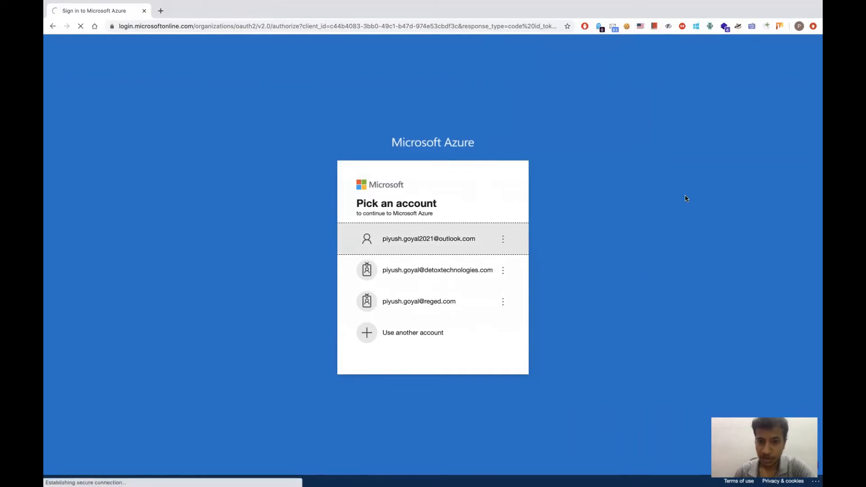
Step: Try to sign in to Azure with the personal Outlook account by entering its password, and dismiss the offer to save it
{"action": "left_click", "coordinate": [441, 240]}
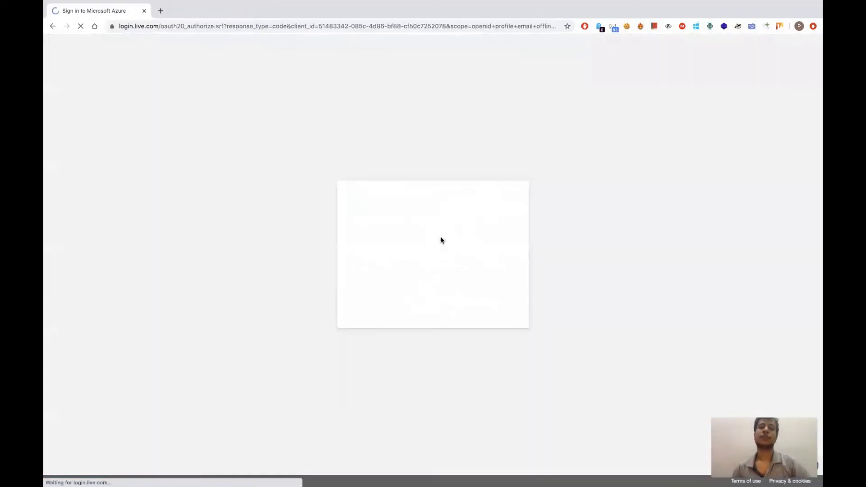
{"action": "type", "text": "*"}
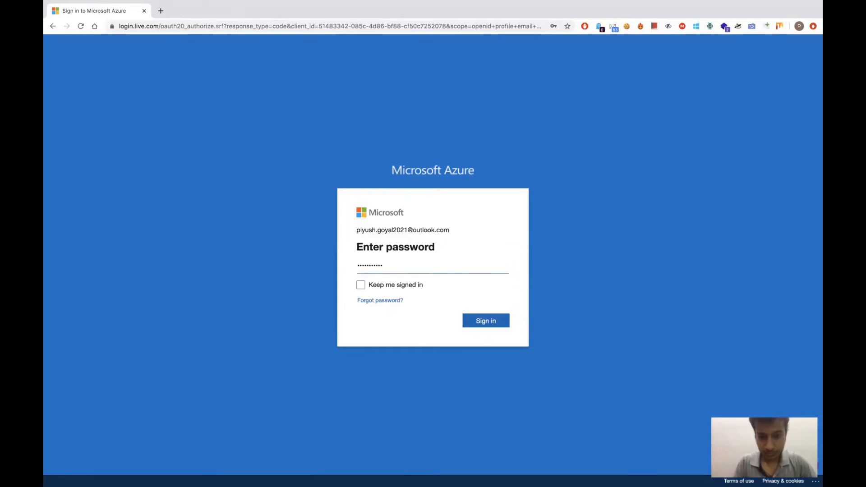
{"action": "key", "text": "Return"}
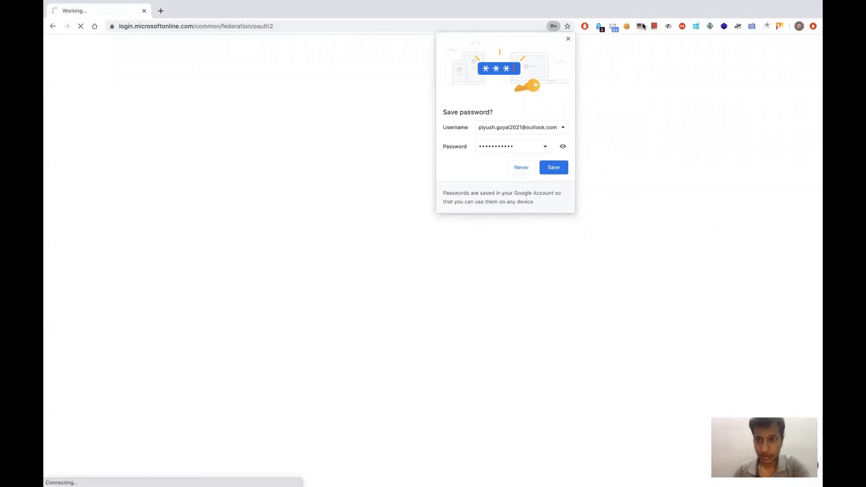
{"action": "left_click", "coordinate": [568, 40]}
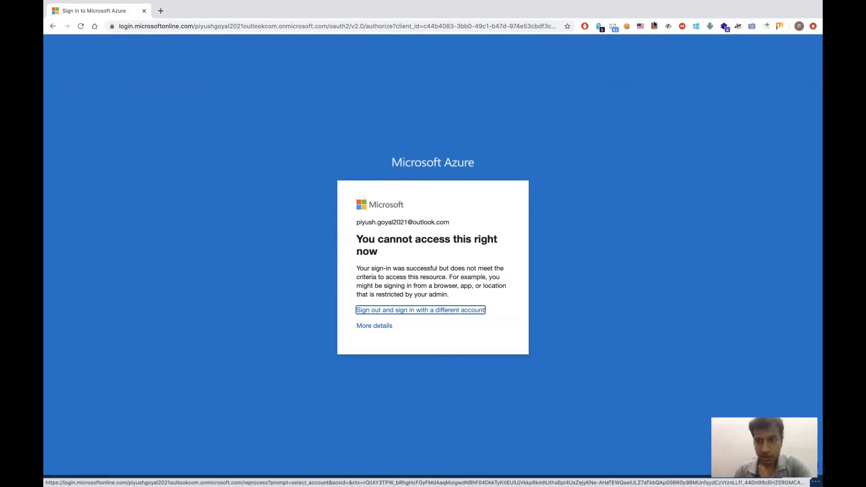
Step: Turn off the Hola VPN and reload the Azure portal home over the normal connection
{"action": "left_click", "coordinate": [640, 26]}
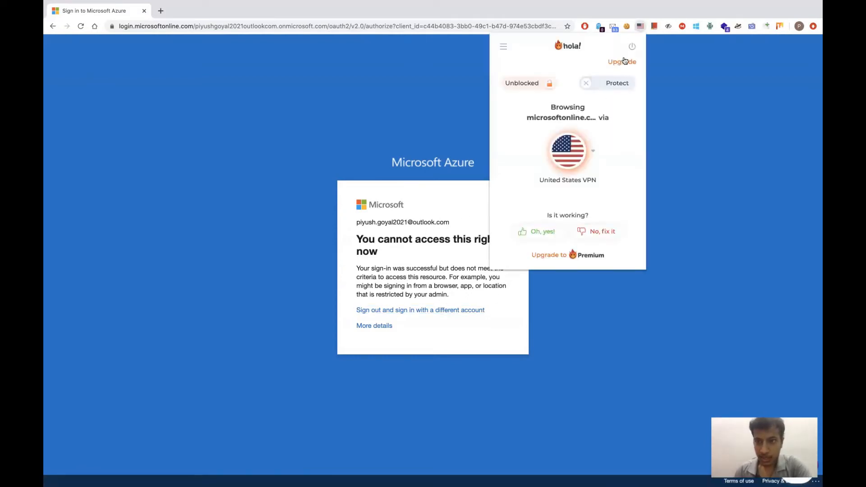
{"action": "left_click", "coordinate": [633, 46]}
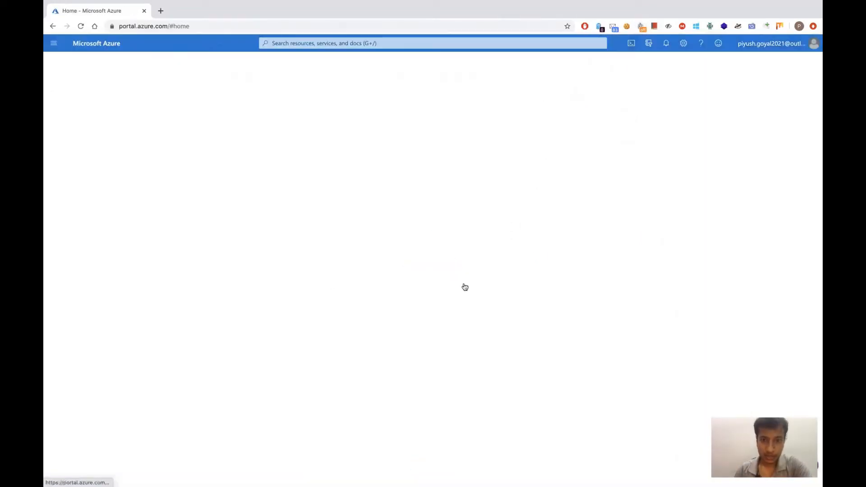
{"action": "mouse_move", "coordinate": [475, 167]}
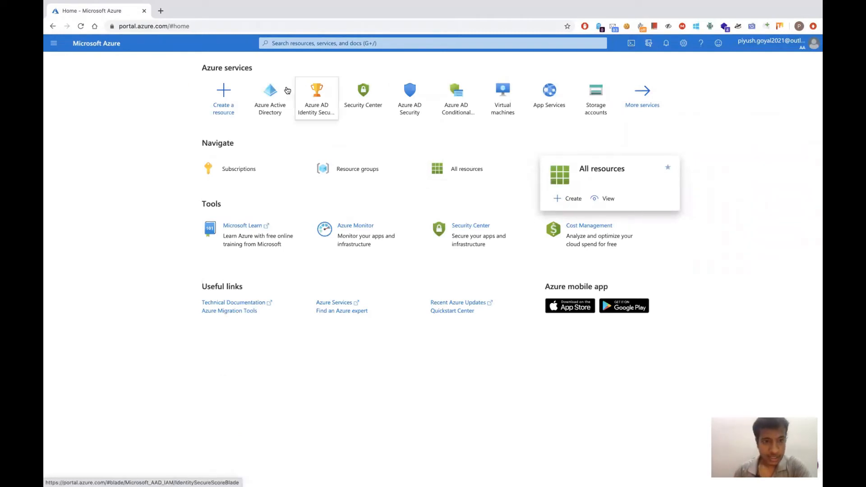
Step: Search the portal for "conditional" and open Azure AD Conditional Access
{"action": "left_click", "coordinate": [321, 39]}
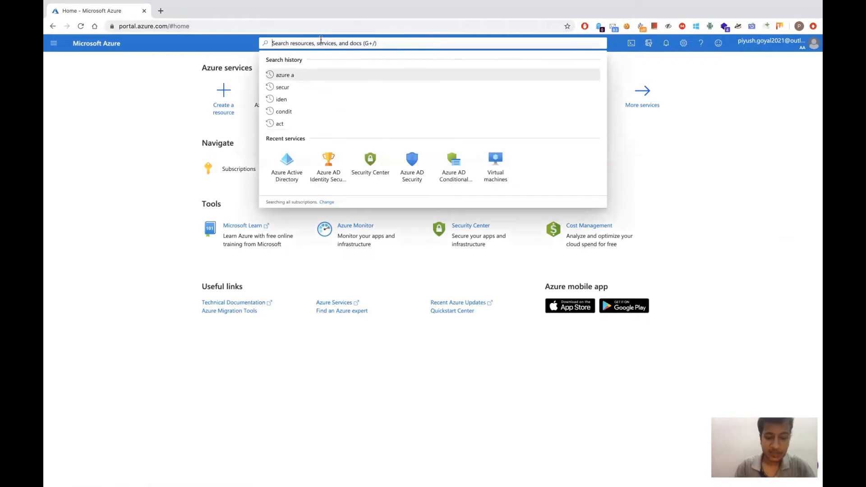
{"action": "type", "text": "condi"}
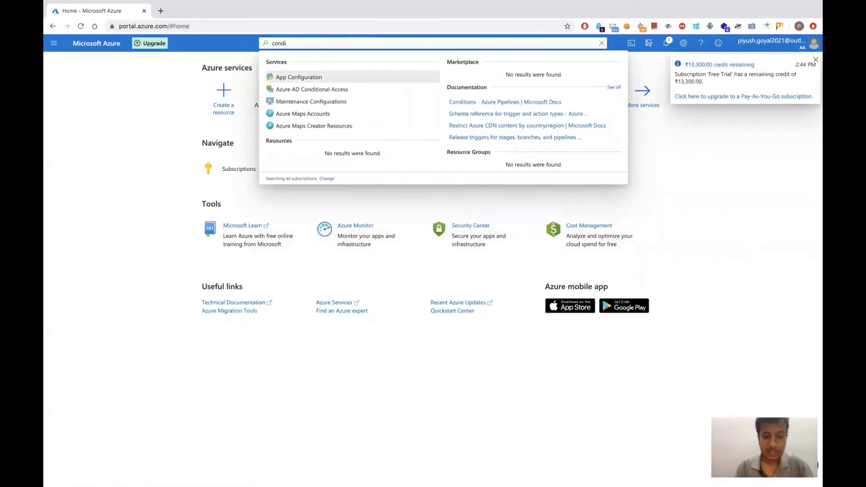
{"action": "type", "text": "tional"}
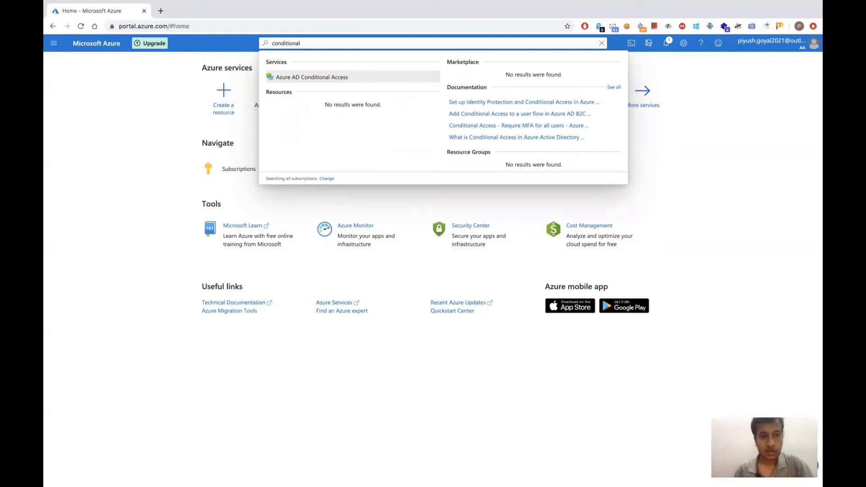
{"action": "left_click", "coordinate": [331, 76]}
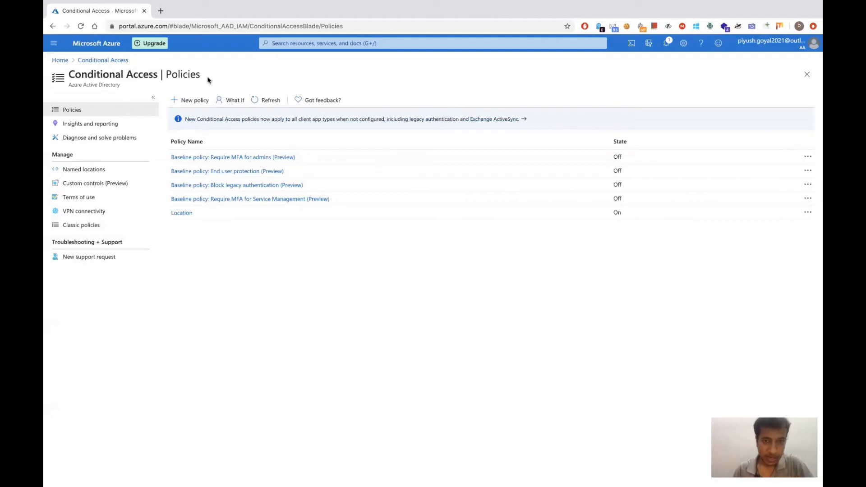
Step: Start a new Conditional Access policy and name it "Block Legacy"
{"action": "left_click", "coordinate": [192, 99]}
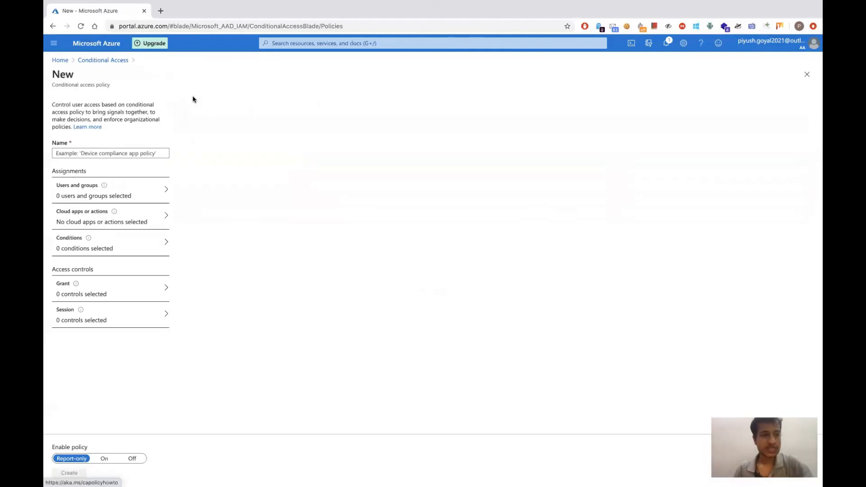
{"action": "left_click", "coordinate": [135, 155]}
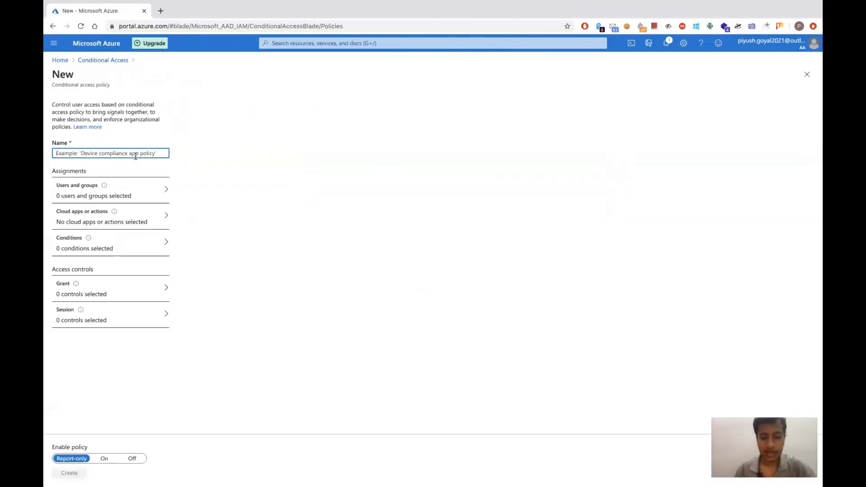
{"action": "type", "text": "Block L"}
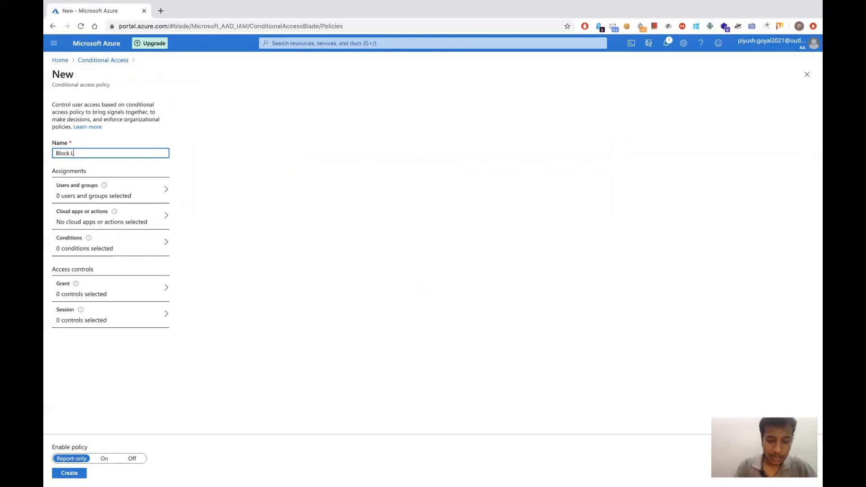
{"action": "type", "text": "egacy"}
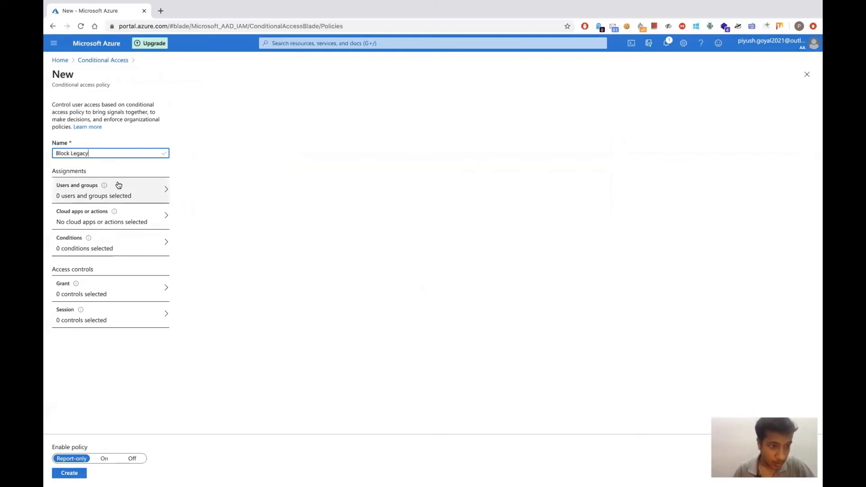
Step: Assign the policy to all users, excluding the tenant admin account, the personal Gmail account and the Aa group
{"action": "left_click", "coordinate": [119, 186]}
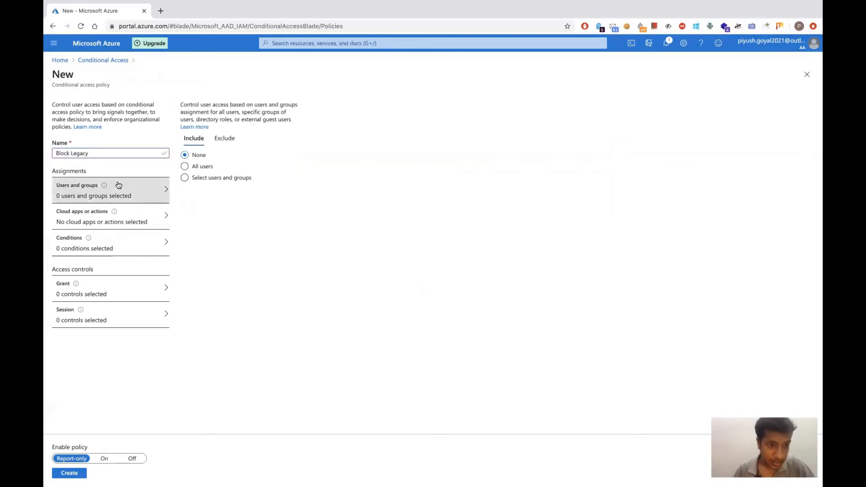
{"action": "left_click", "coordinate": [185, 167]}
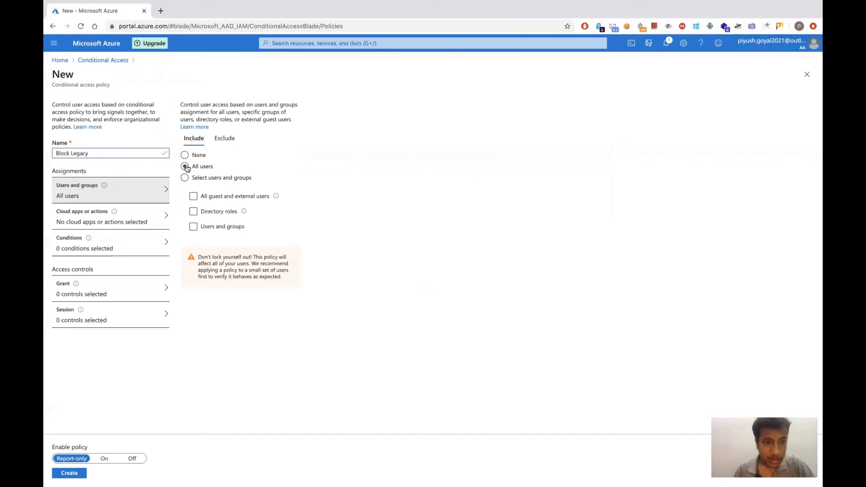
{"action": "left_click", "coordinate": [230, 139]}
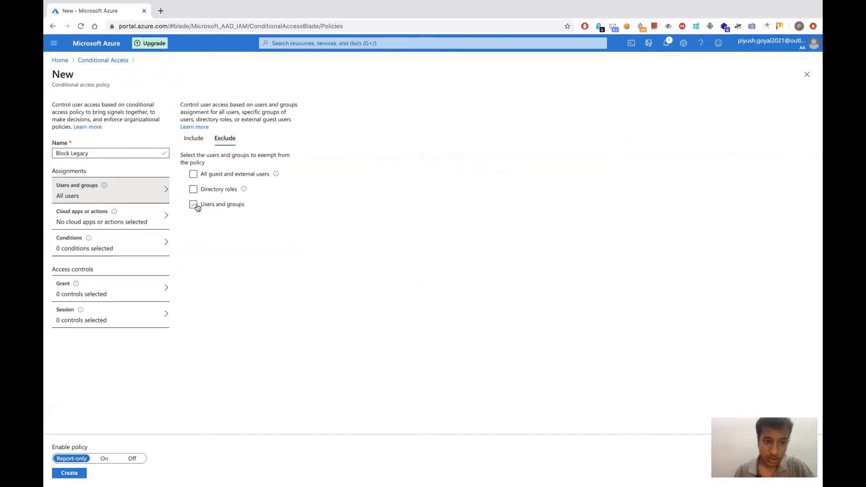
{"action": "left_click", "coordinate": [194, 204]}
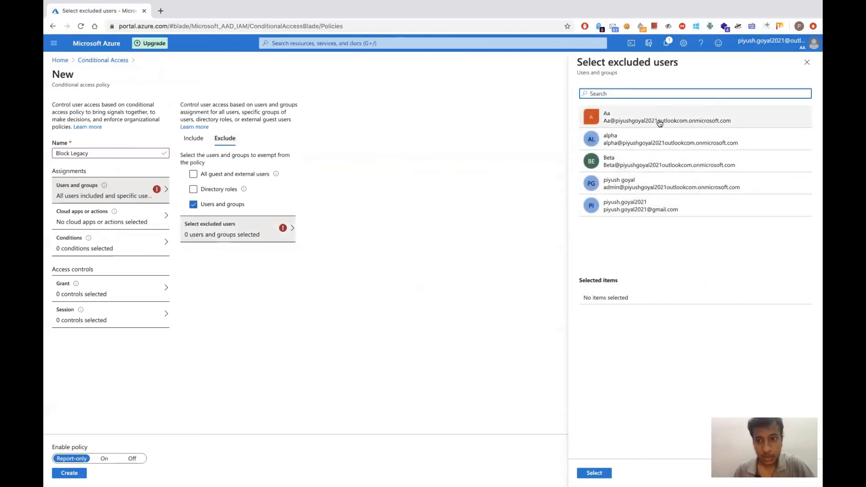
{"action": "left_click", "coordinate": [632, 206]}
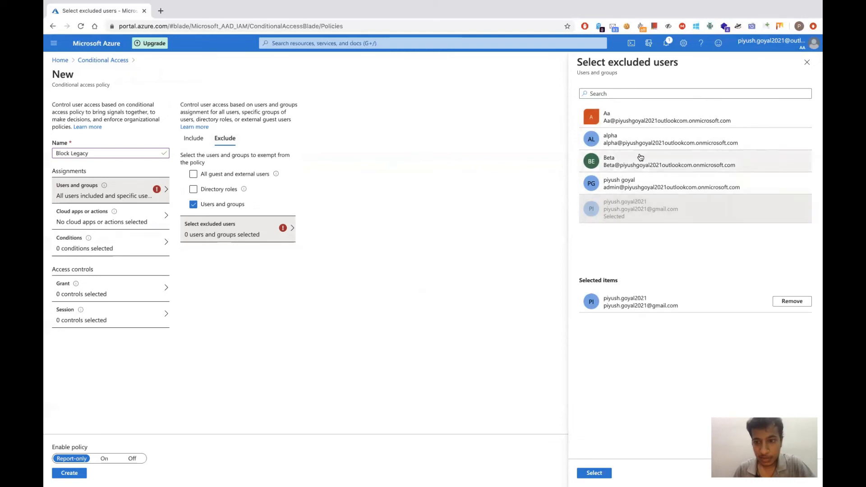
{"action": "left_click", "coordinate": [636, 180]}
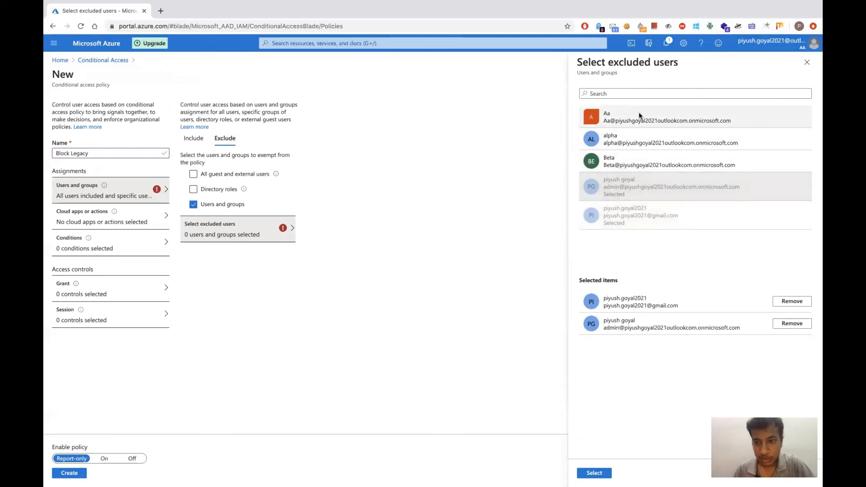
{"action": "left_click", "coordinate": [639, 116]}
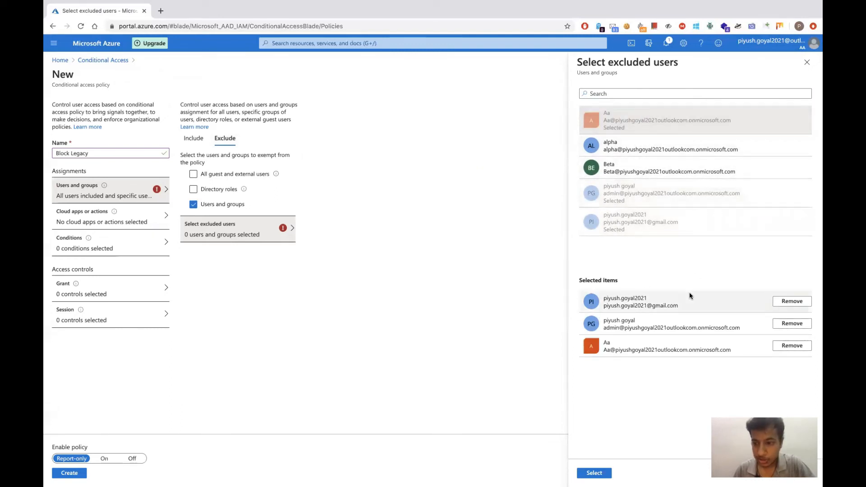
{"action": "left_click", "coordinate": [591, 472]}
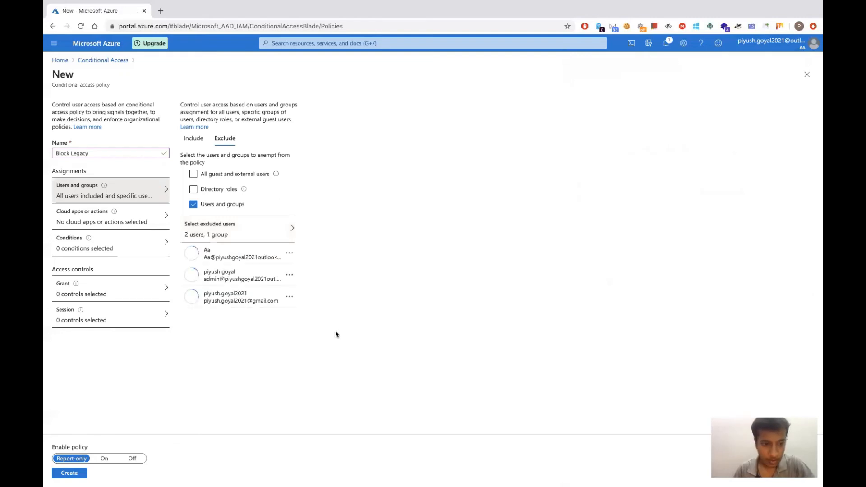
Step: Target all cloud apps and restrict the client apps condition to legacy authentication: Exchange ActiveSync clients and Other clients
{"action": "left_click", "coordinate": [145, 224]}
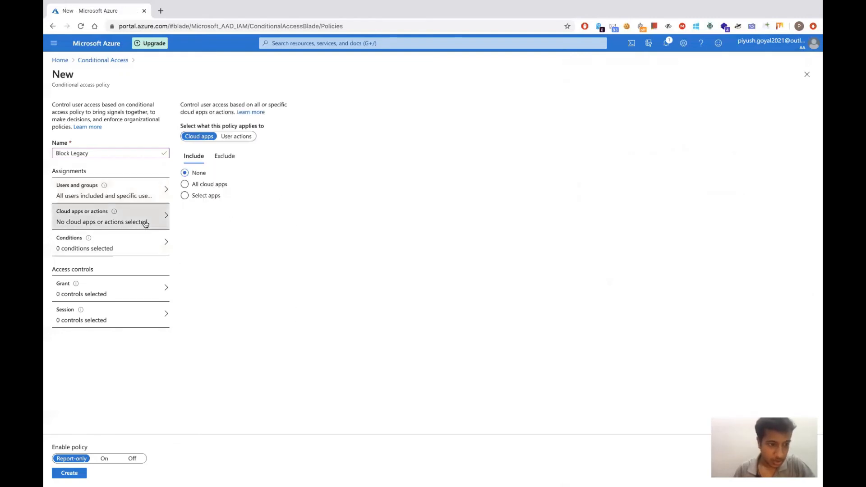
{"action": "left_click", "coordinate": [186, 186]}
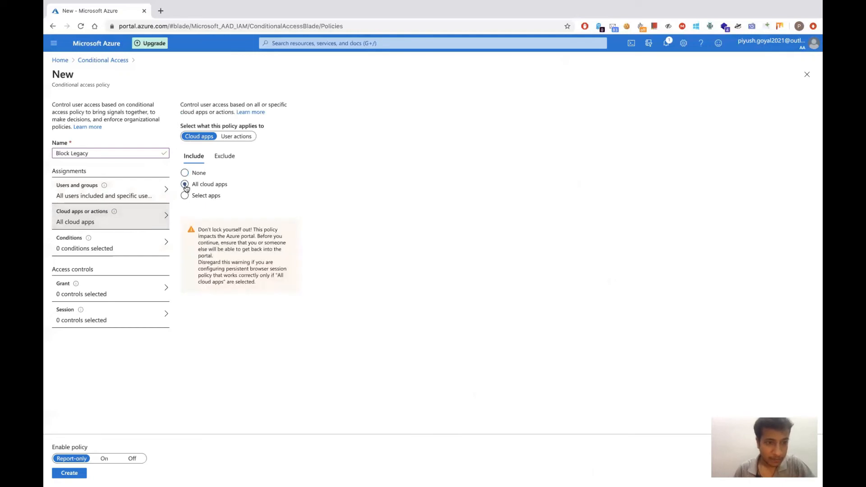
{"action": "left_click", "coordinate": [103, 250]}
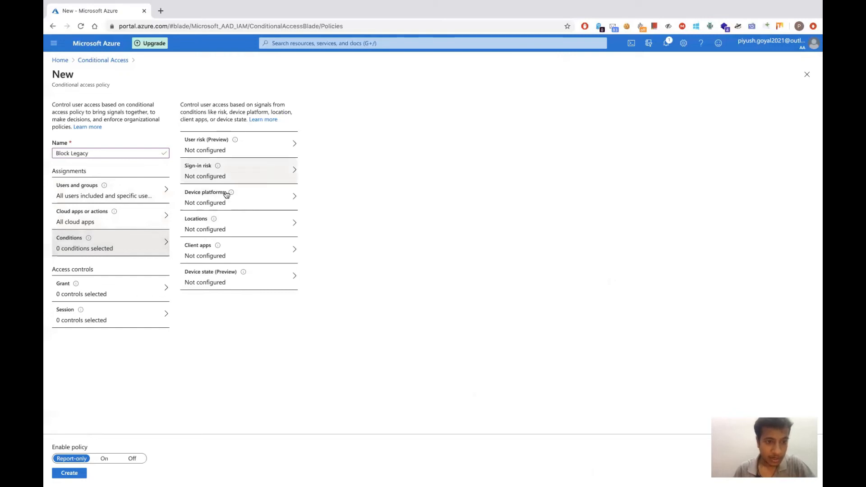
{"action": "mouse_move", "coordinate": [218, 251]}
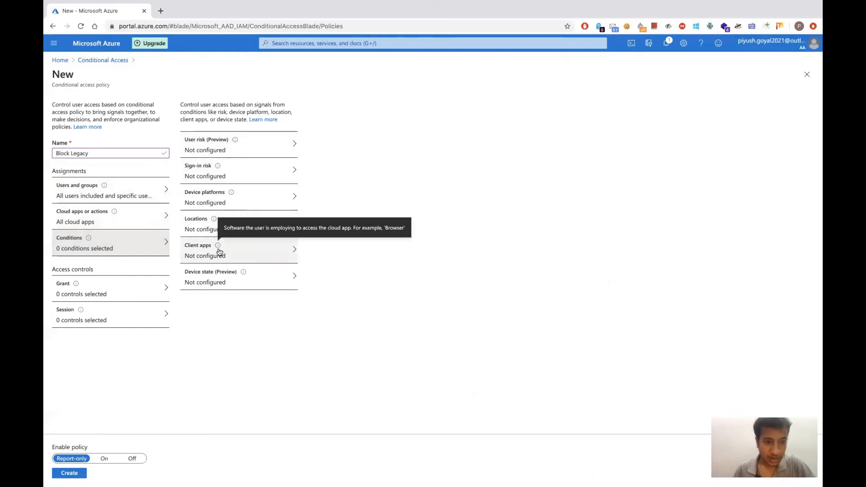
{"action": "left_click", "coordinate": [266, 256]}
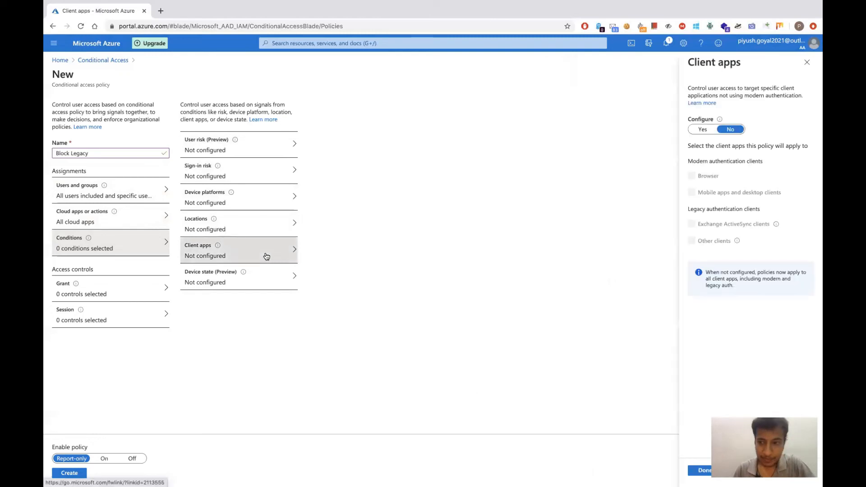
{"action": "left_click", "coordinate": [702, 131]}
{"action": "left_click", "coordinate": [691, 176]}
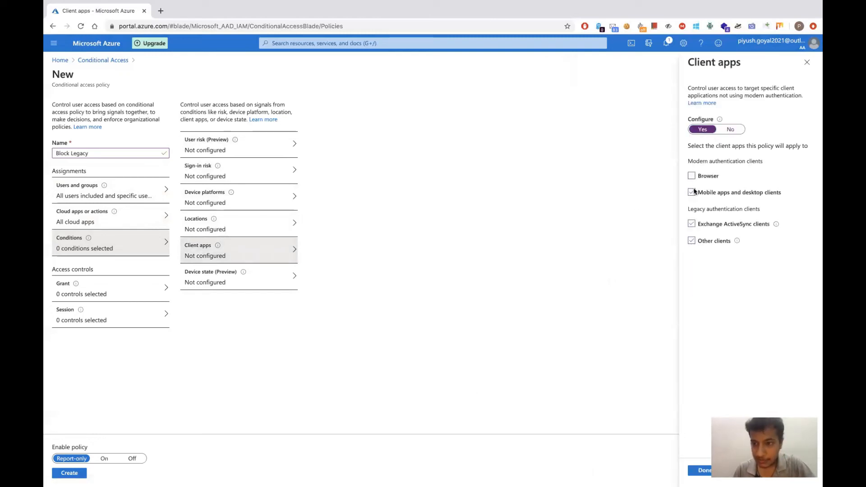
{"action": "left_click", "coordinate": [692, 193]}
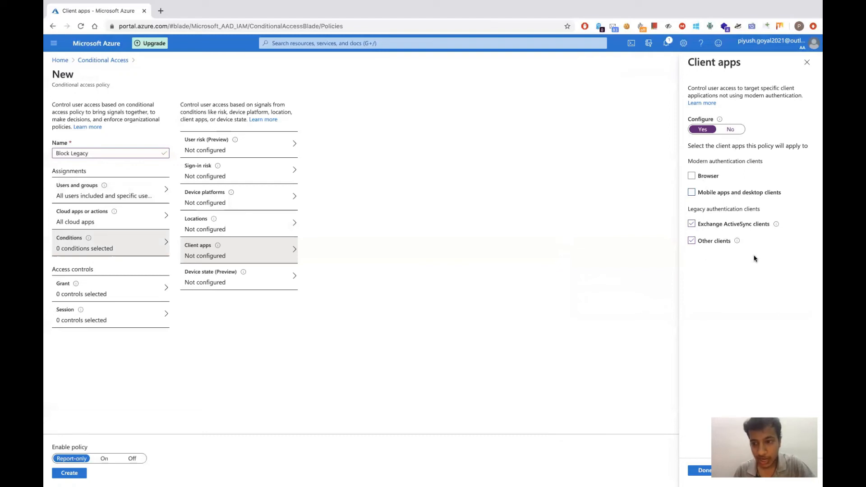
{"action": "left_click", "coordinate": [703, 471]}
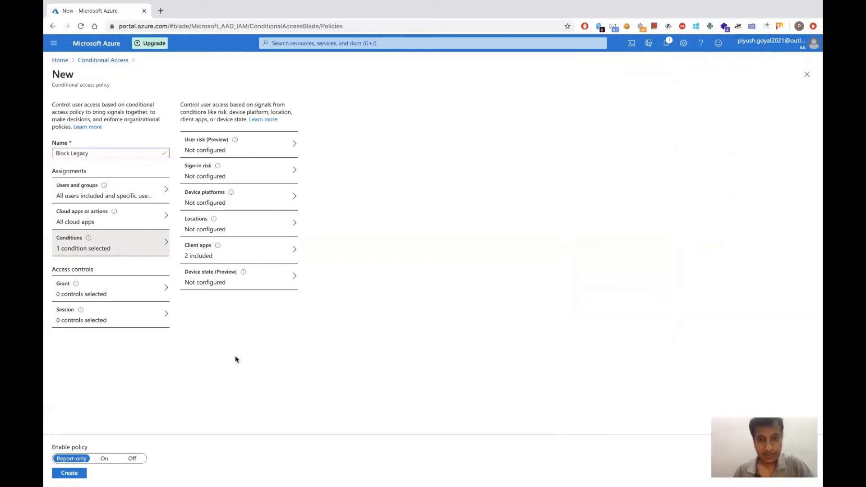
Step: Set the policy's grant control to Block access, enable the policy as On and create it
{"action": "left_click", "coordinate": [118, 294]}
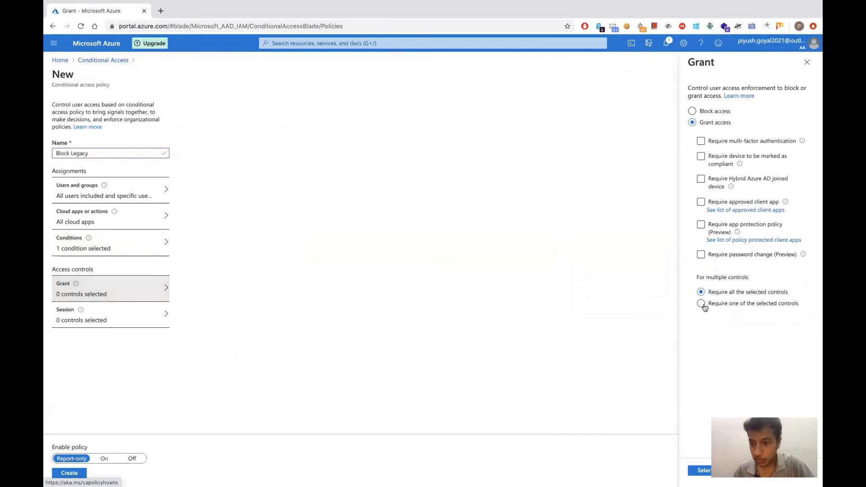
{"action": "left_click", "coordinate": [694, 113]}
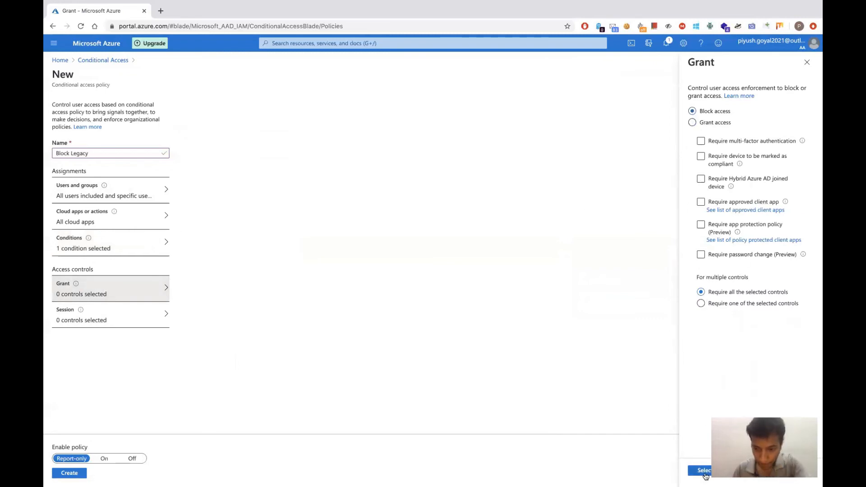
{"action": "left_click", "coordinate": [704, 471]}
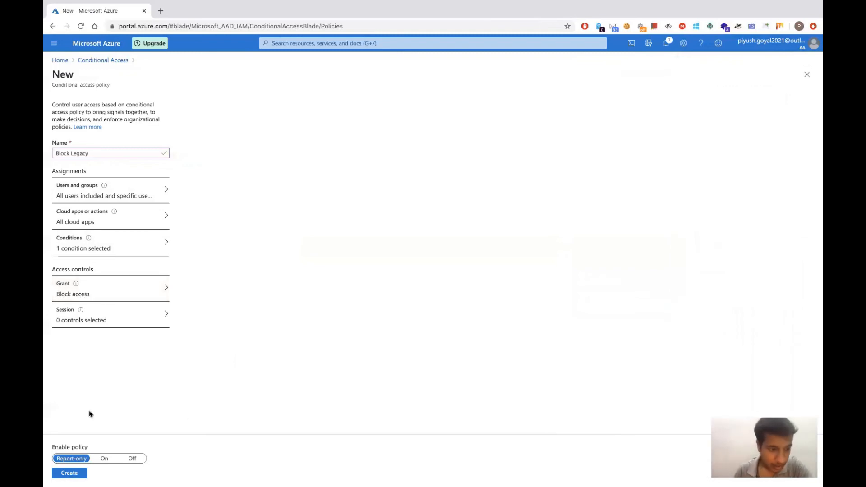
{"action": "left_click", "coordinate": [103, 459]}
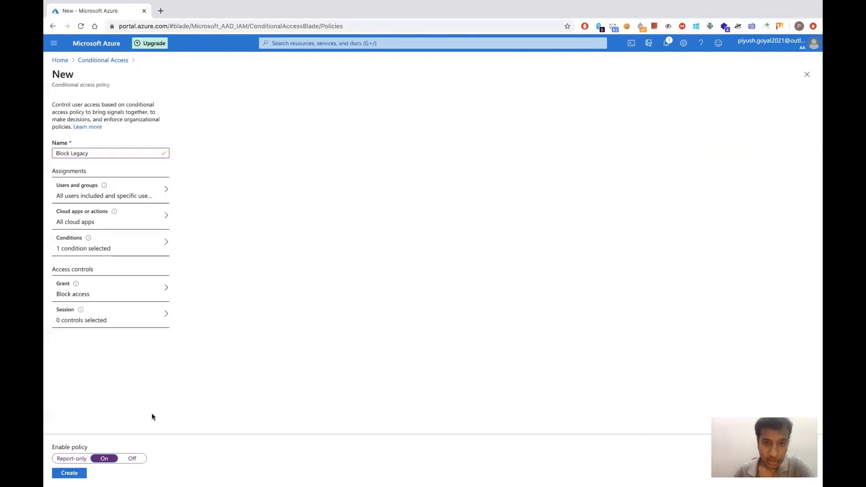
{"action": "left_click", "coordinate": [72, 474]}
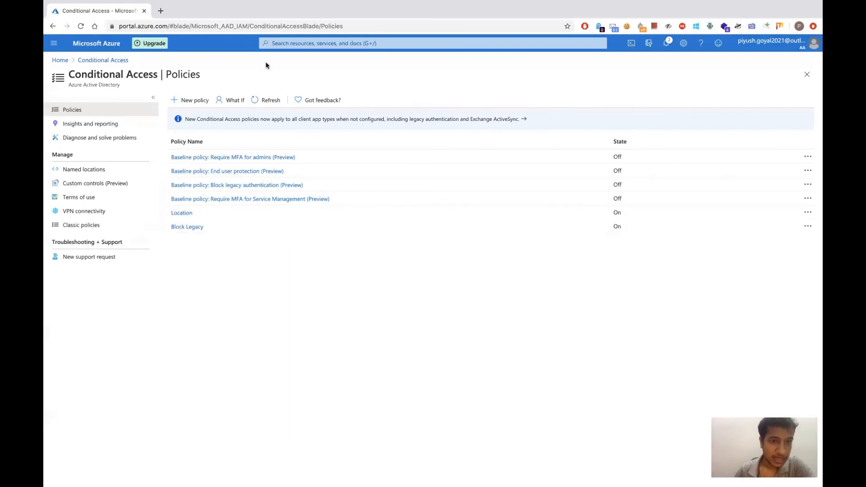
Step: Open Identity Secure Score and review the improvement action for enabling a policy to block legacy authentication
{"action": "left_click", "coordinate": [319, 43]}
{"action": "left_click", "coordinate": [369, 172]}
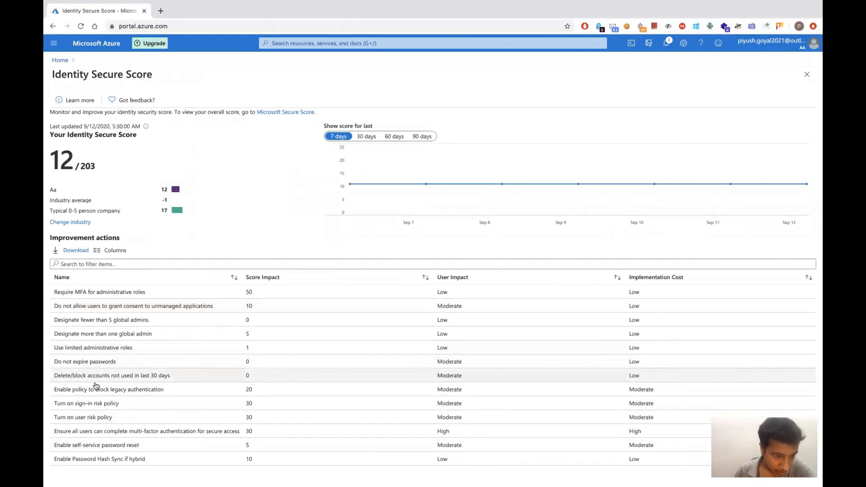
{"action": "left_click", "coordinate": [98, 393]}
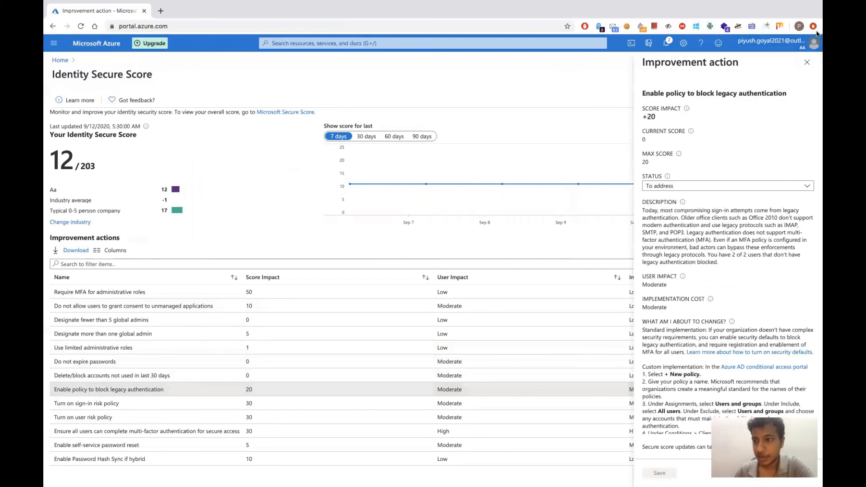
{"action": "left_click", "coordinate": [807, 63]}
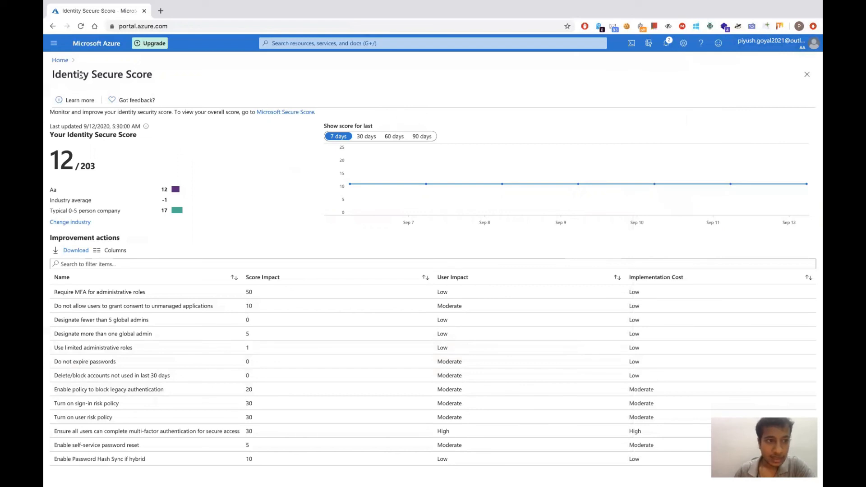
Step: Return to the portal home and open the Conditional Access policies through Azure Active Directory's Security section
{"action": "left_click", "coordinate": [60, 61]}
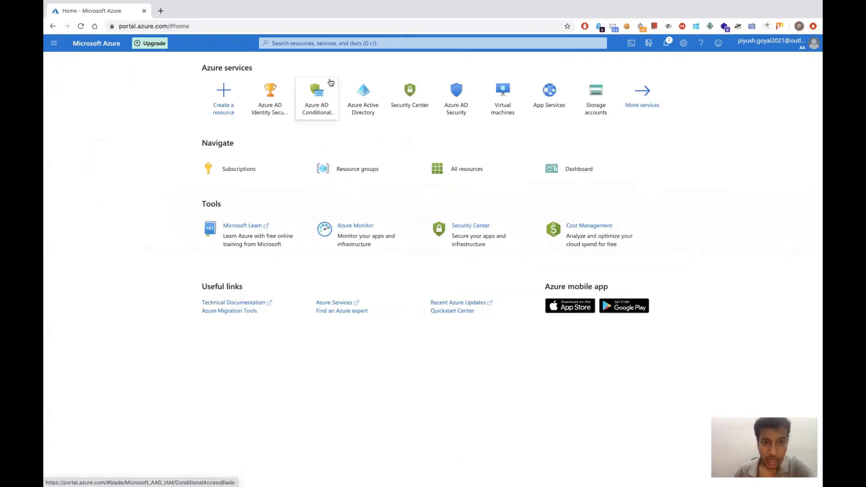
{"action": "mouse_move", "coordinate": [348, 87]}
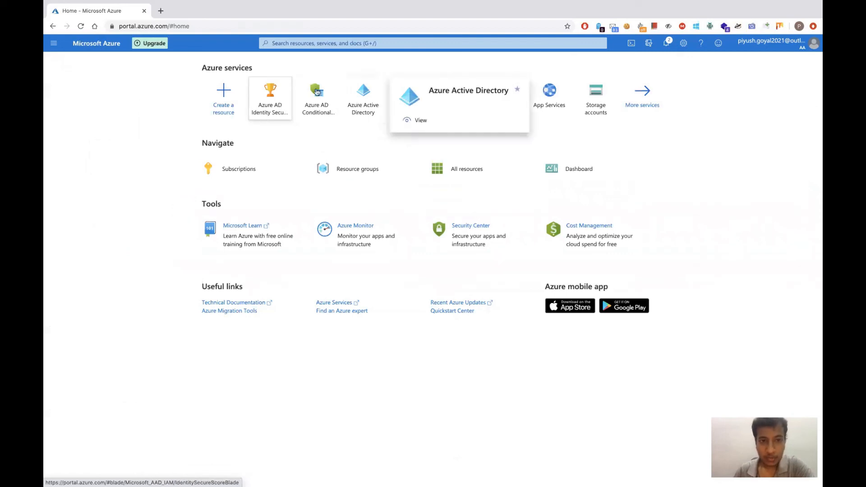
{"action": "left_click", "coordinate": [355, 100]}
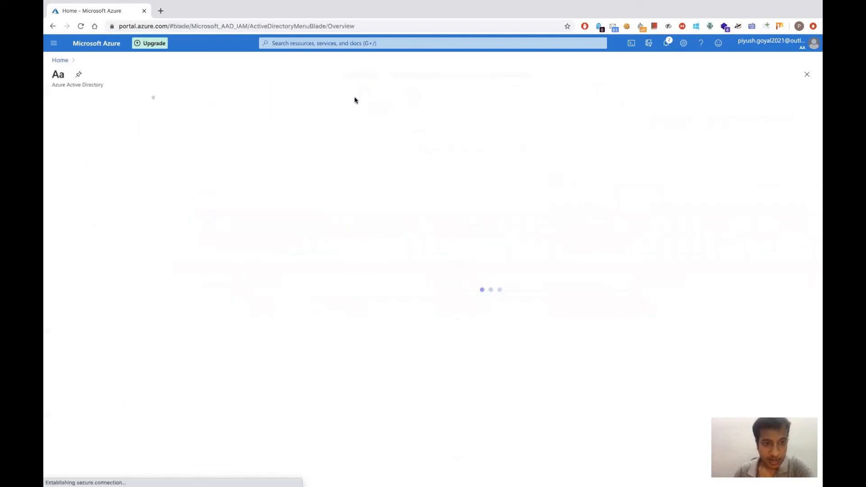
{"action": "scroll", "coordinate": [137, 364], "scroll_direction": "down", "scroll_amount": 5}
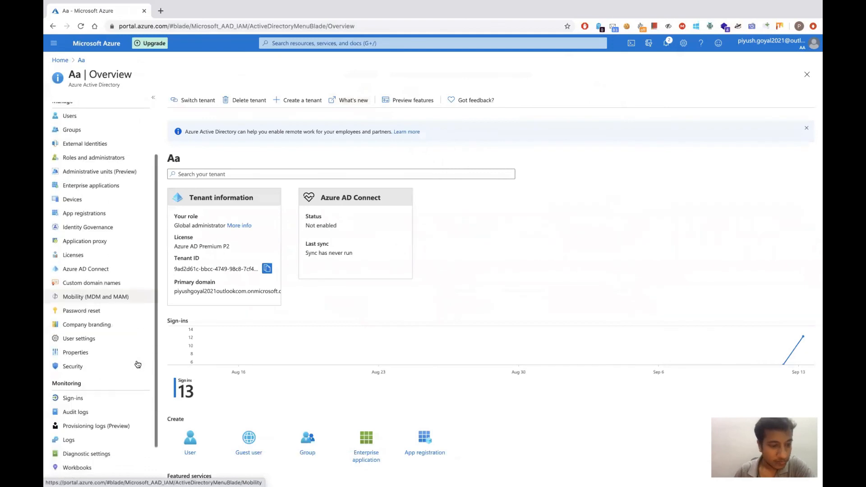
{"action": "scroll", "coordinate": [138, 364], "scroll_direction": "up", "scroll_amount": 5}
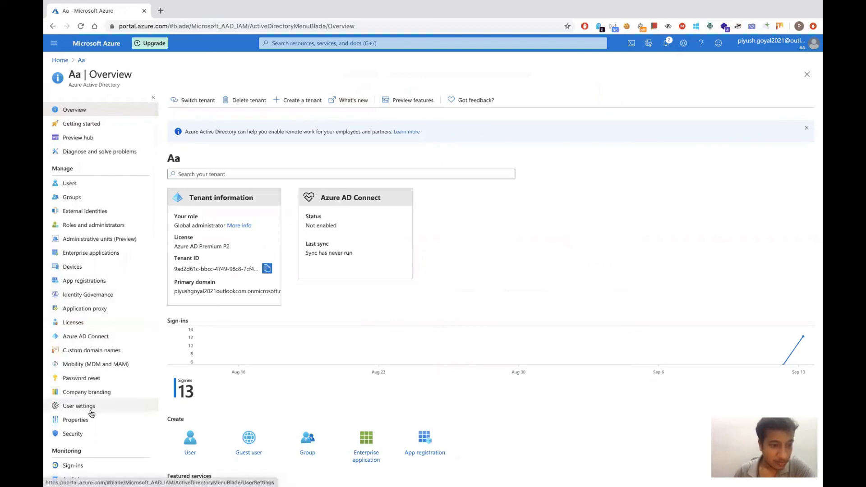
{"action": "left_click", "coordinate": [73, 439]}
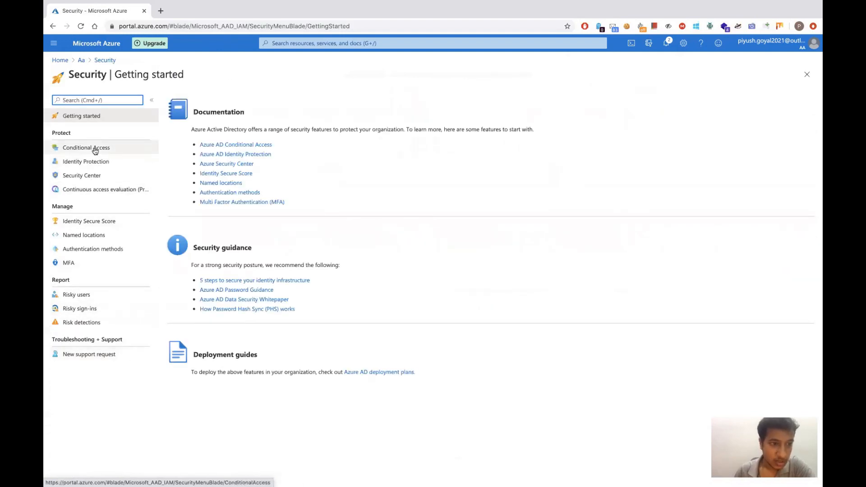
{"action": "left_click", "coordinate": [94, 150]}
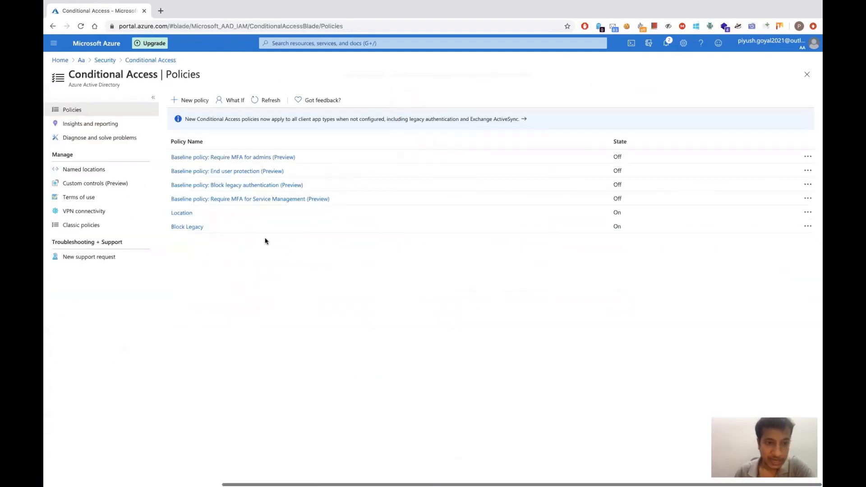